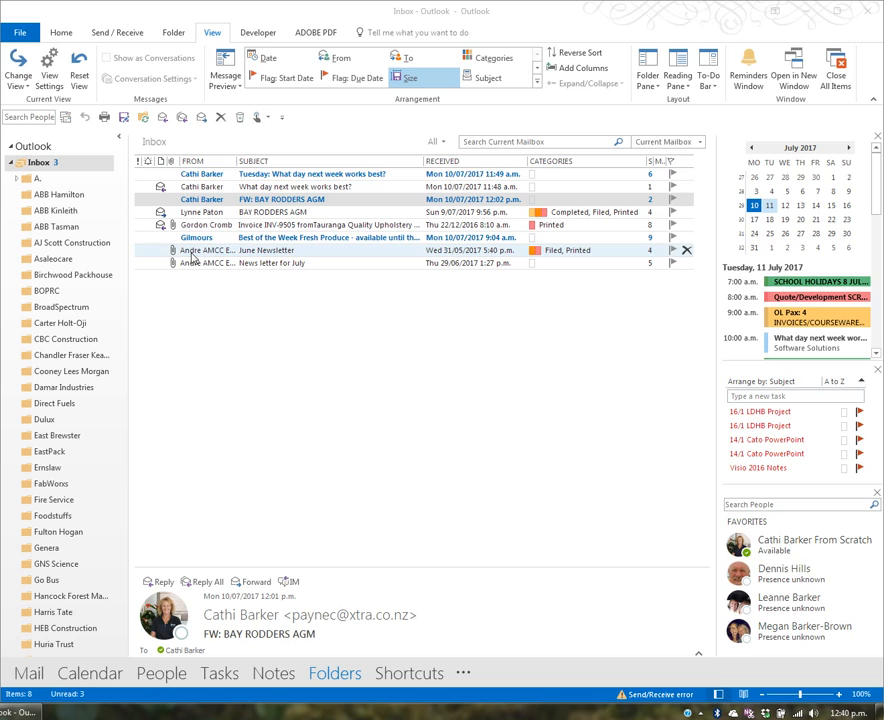
- Change the font colour of the Unread messages conditional formatting rule to Red and apply it to the inbox view
click(214, 36)
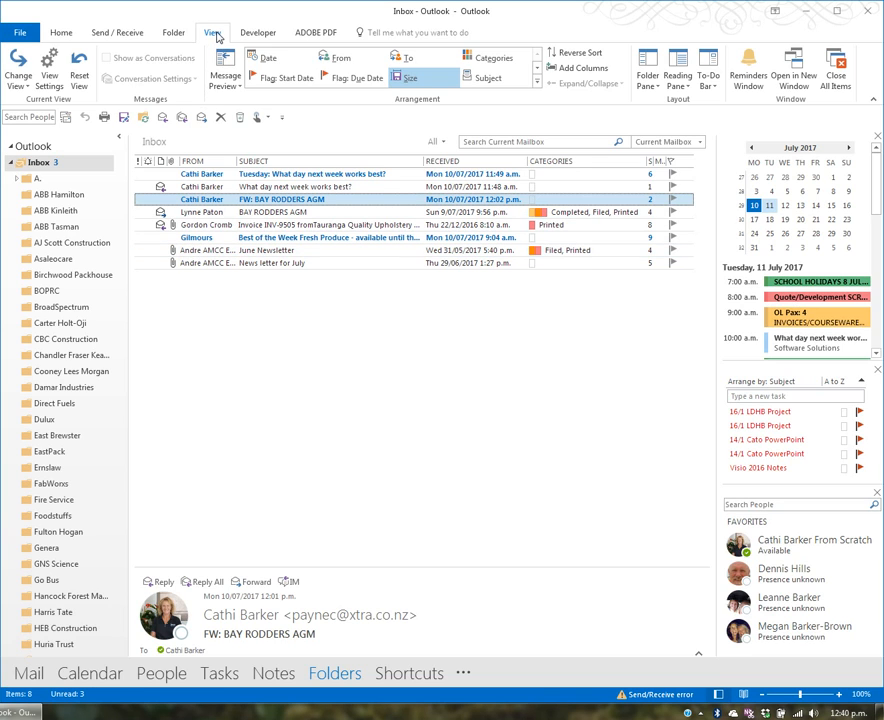
click(50, 80)
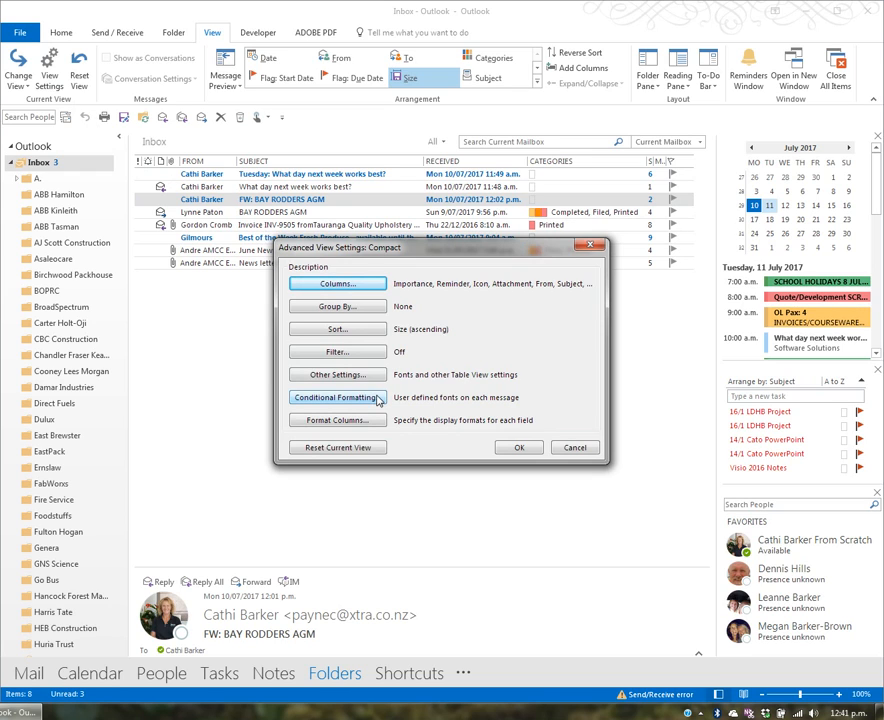
click(378, 398)
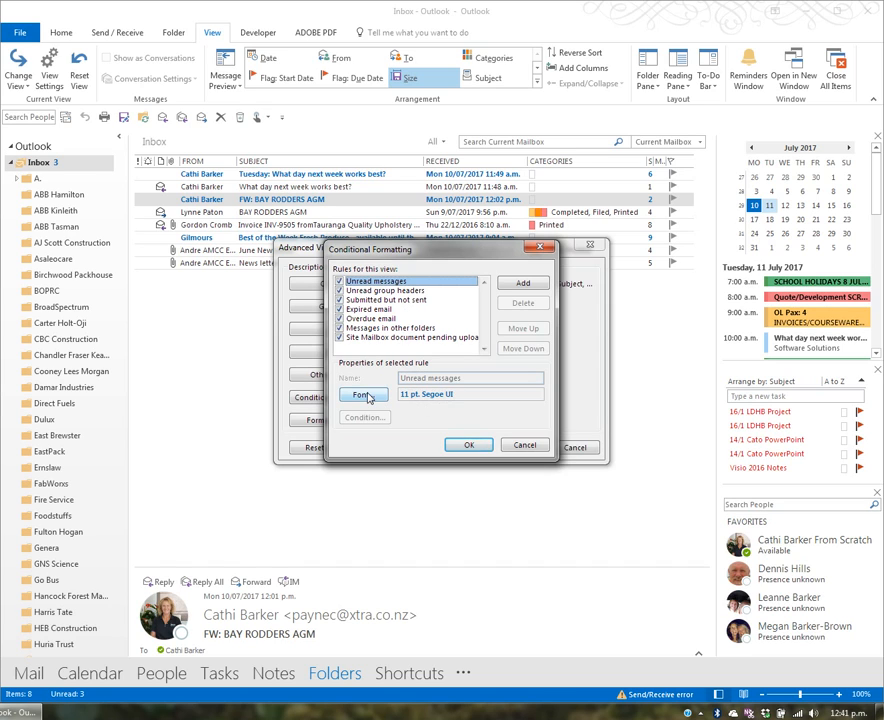
click(364, 395)
click(380, 416)
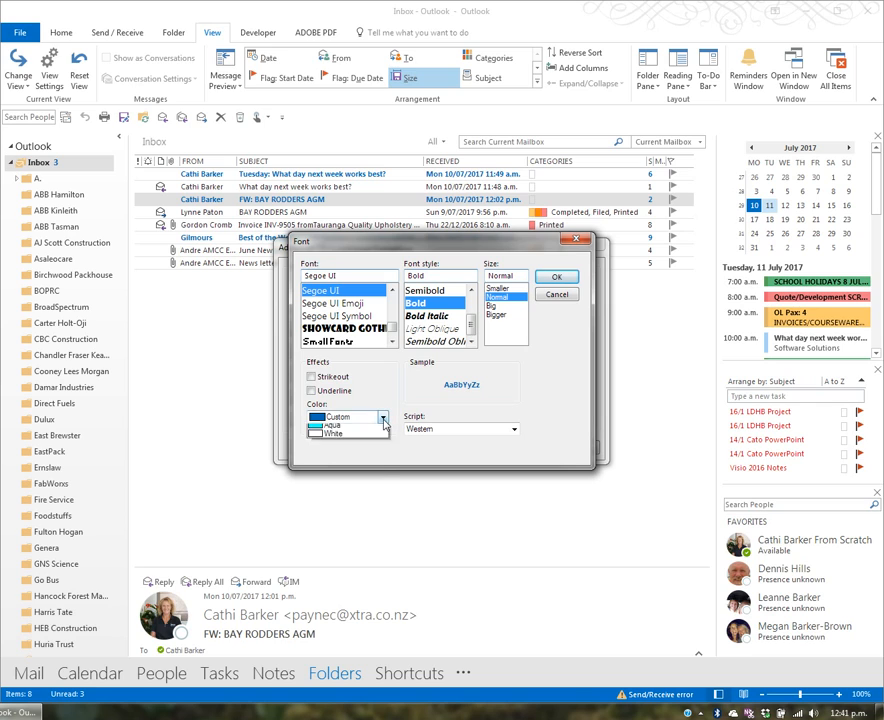
click(345, 516)
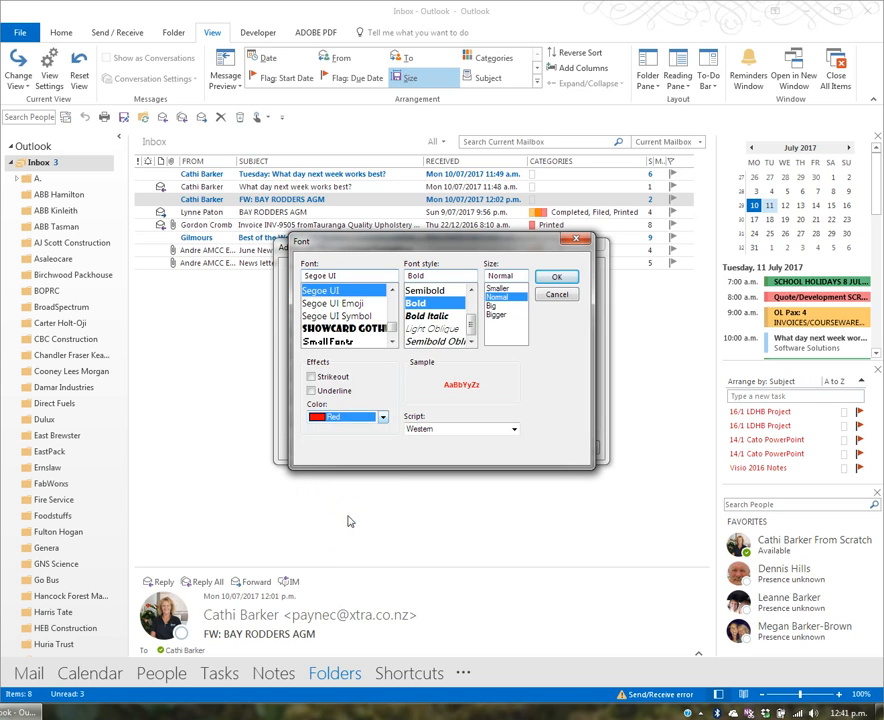
click(557, 278)
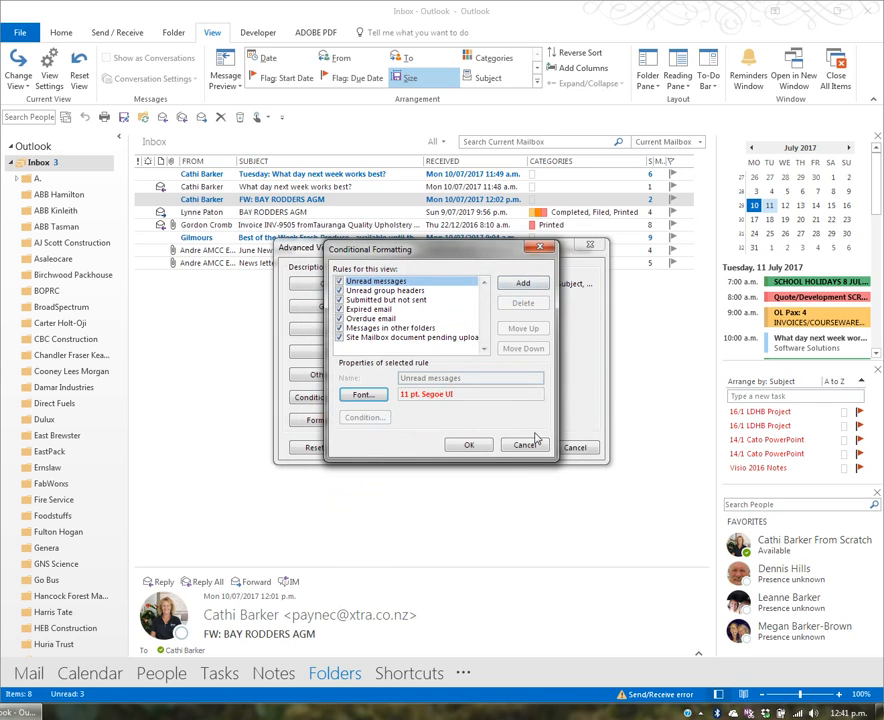
click(479, 446)
click(517, 447)
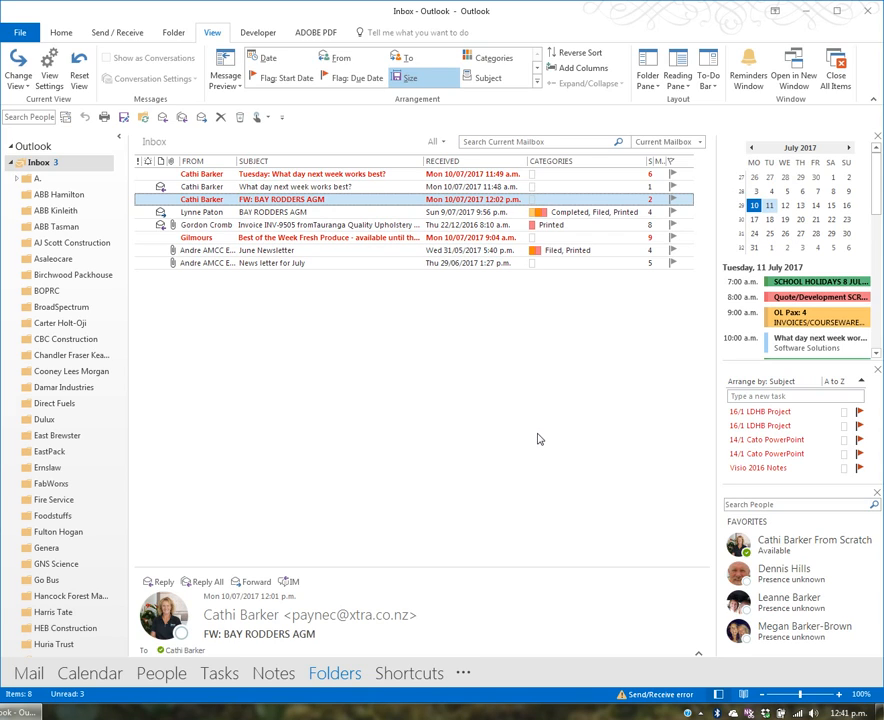
- Mark the "FW: BAY RODDERS AGM" message as read and return it to unread
right_click(340, 200)
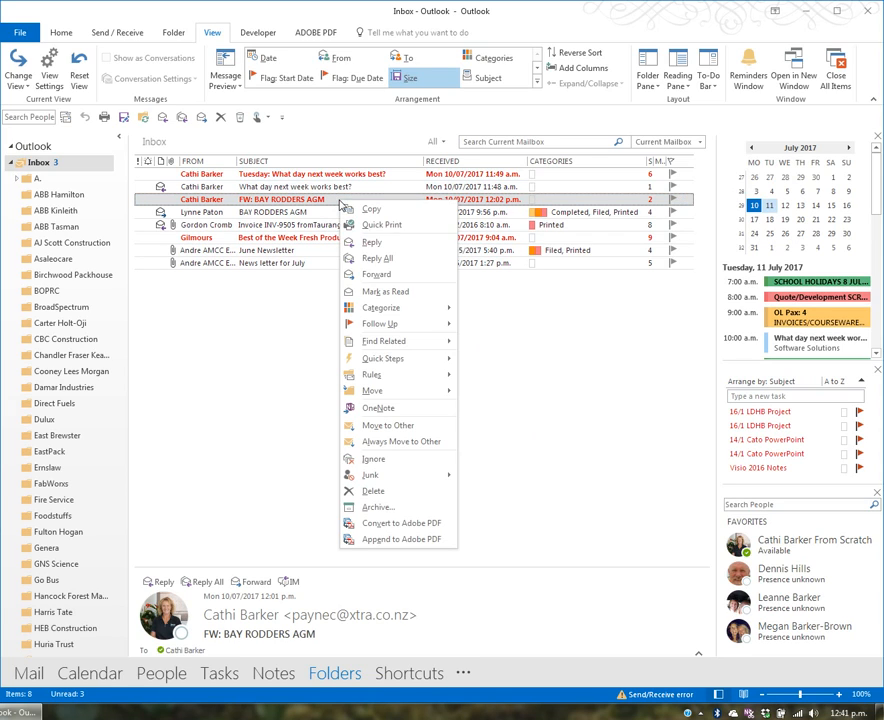
click(385, 291)
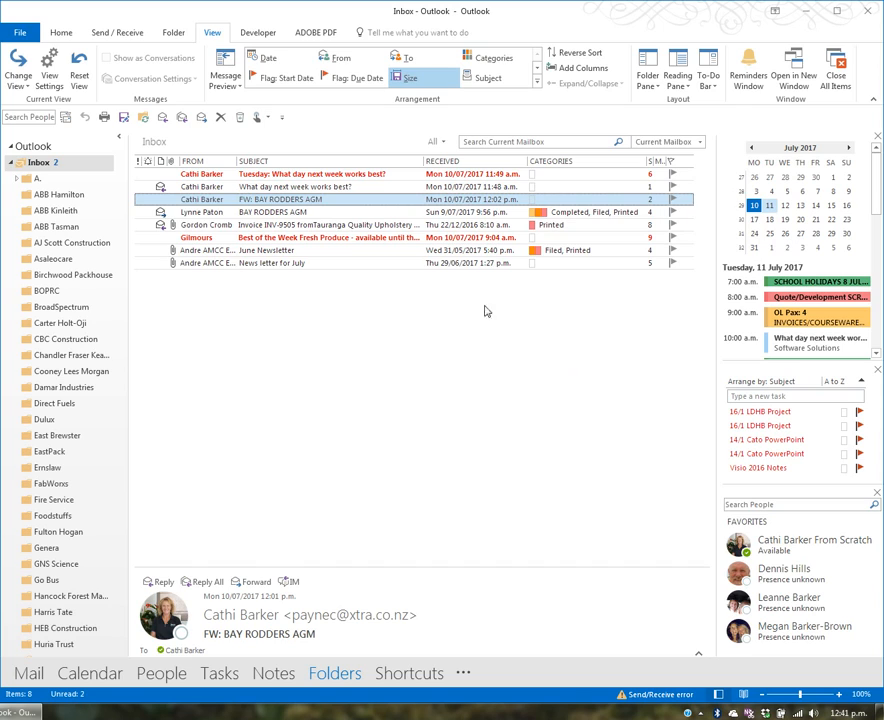
right_click(338, 204)
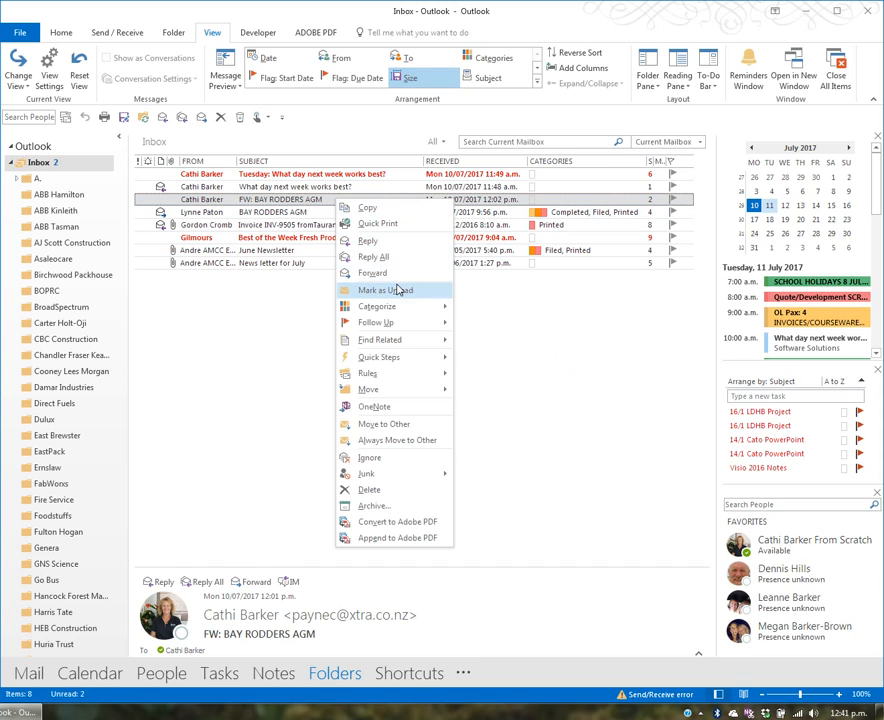
click(398, 291)
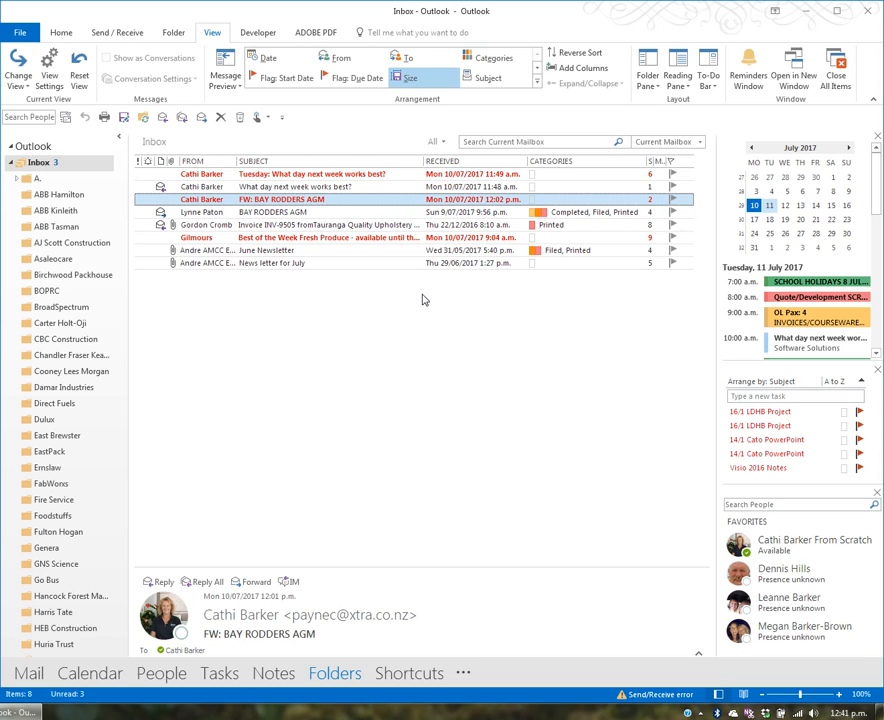
- Copy the sender's e-mail address from the contact card of the "June Newsletter" message, enlarging the reading pane only while doing so
click(290, 251)
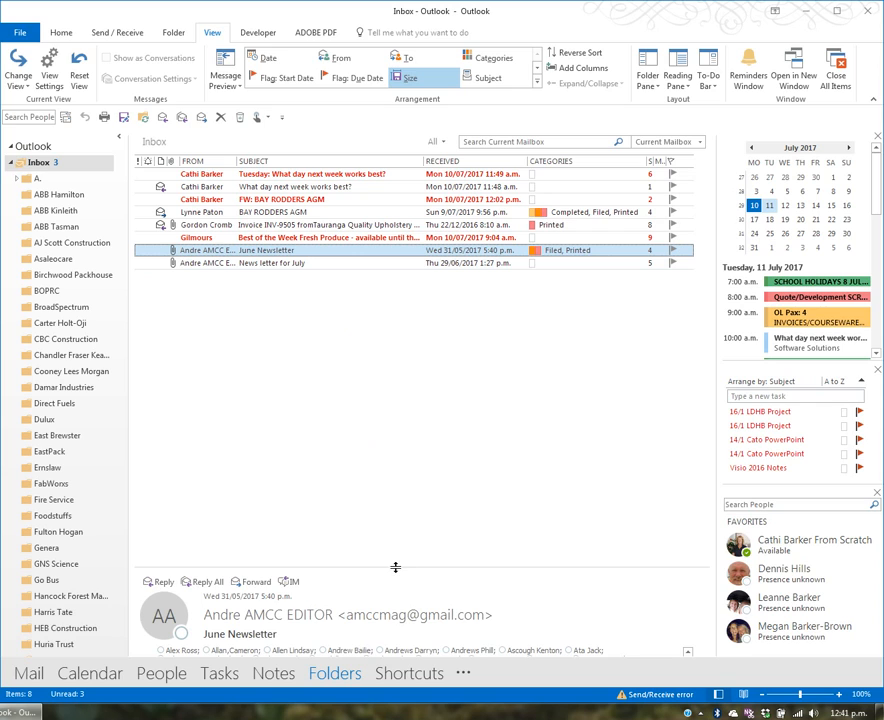
drag(400, 576, 417, 426)
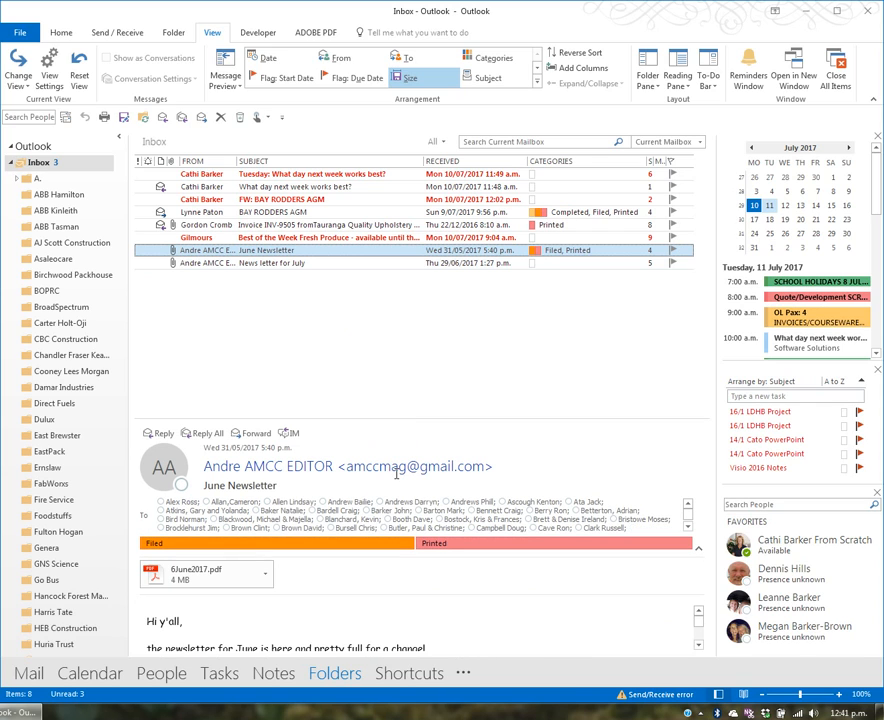
right_click(397, 468)
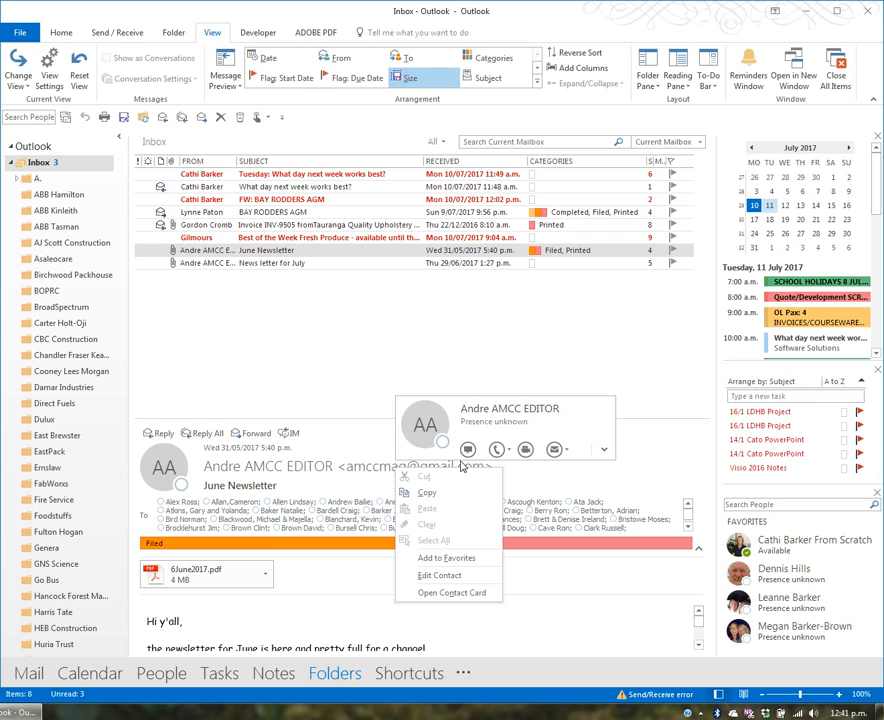
click(606, 454)
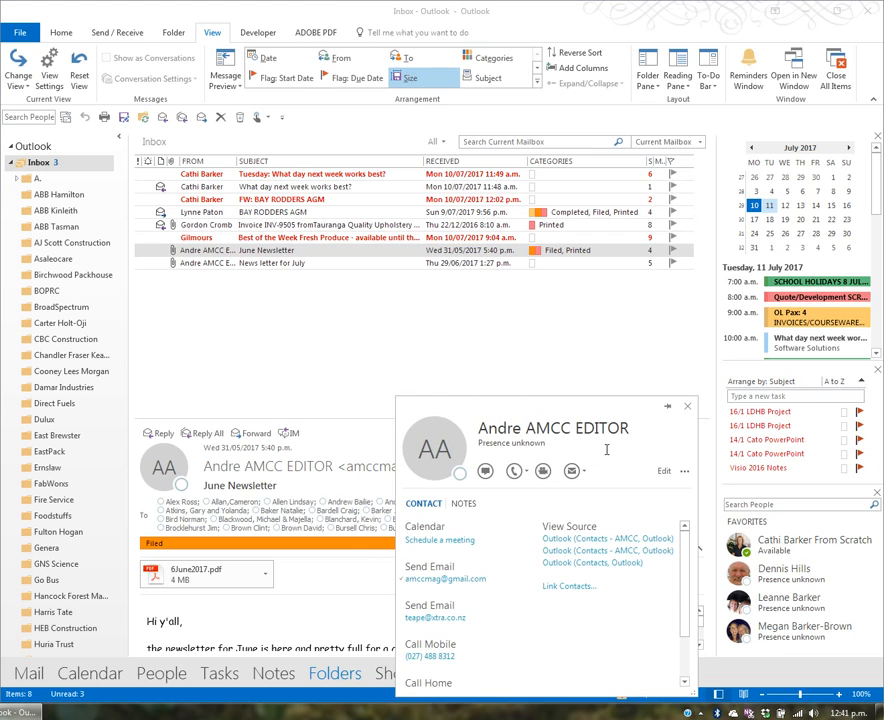
right_click(452, 583)
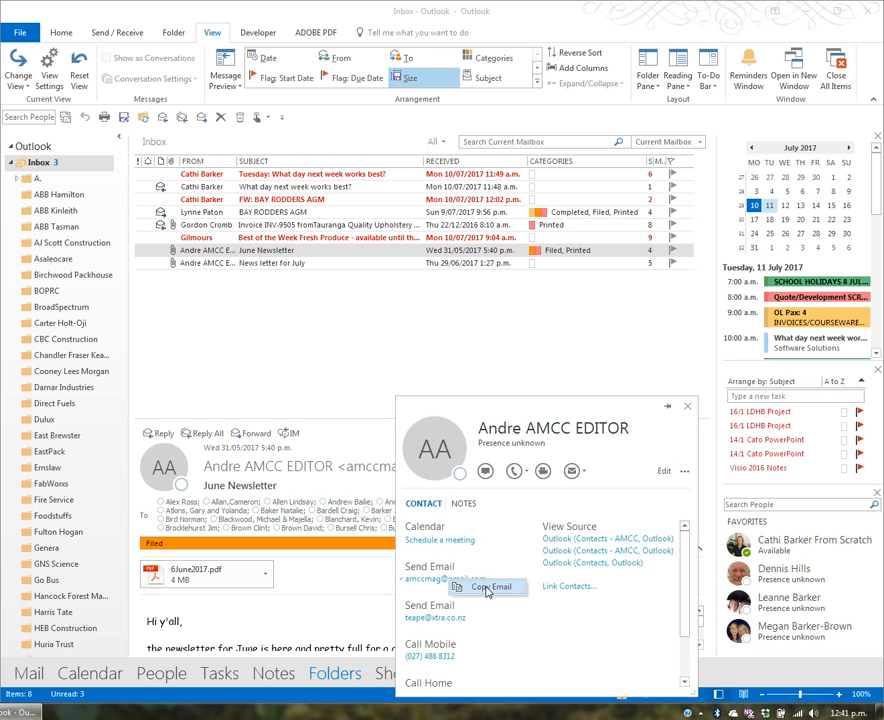
click(487, 589)
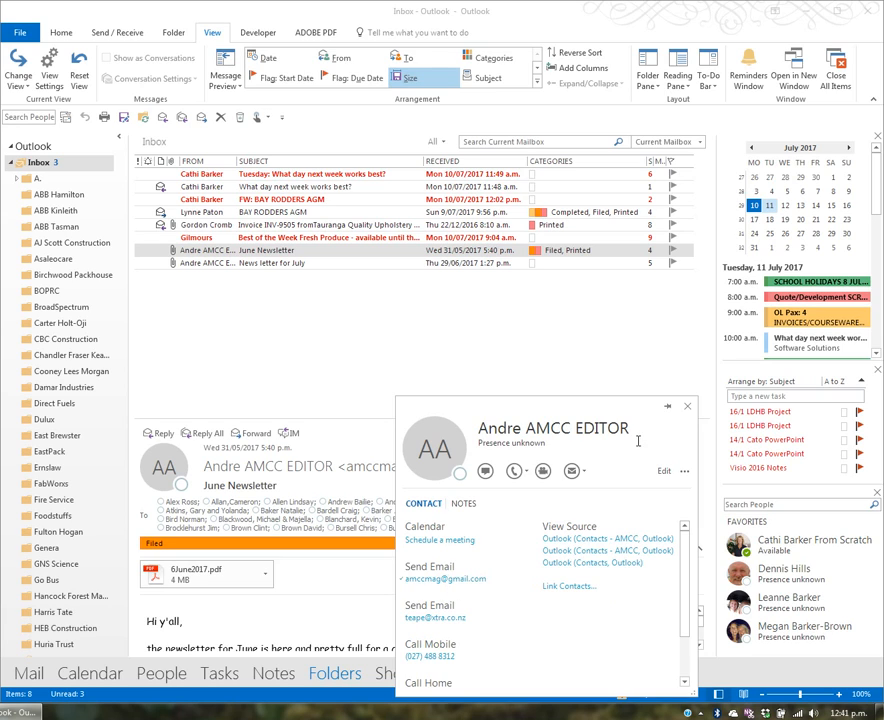
click(687, 406)
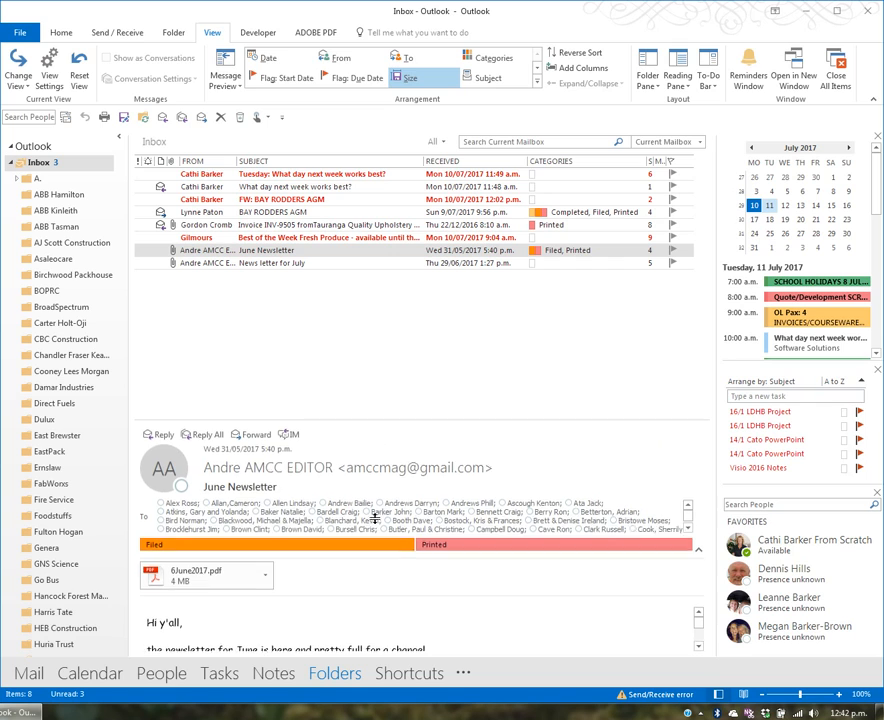
drag(386, 421, 386, 572)
- Add a conditional formatting rule to the inbox view, naming it "Emails from" plus the newsletter sender's first name
click(49, 70)
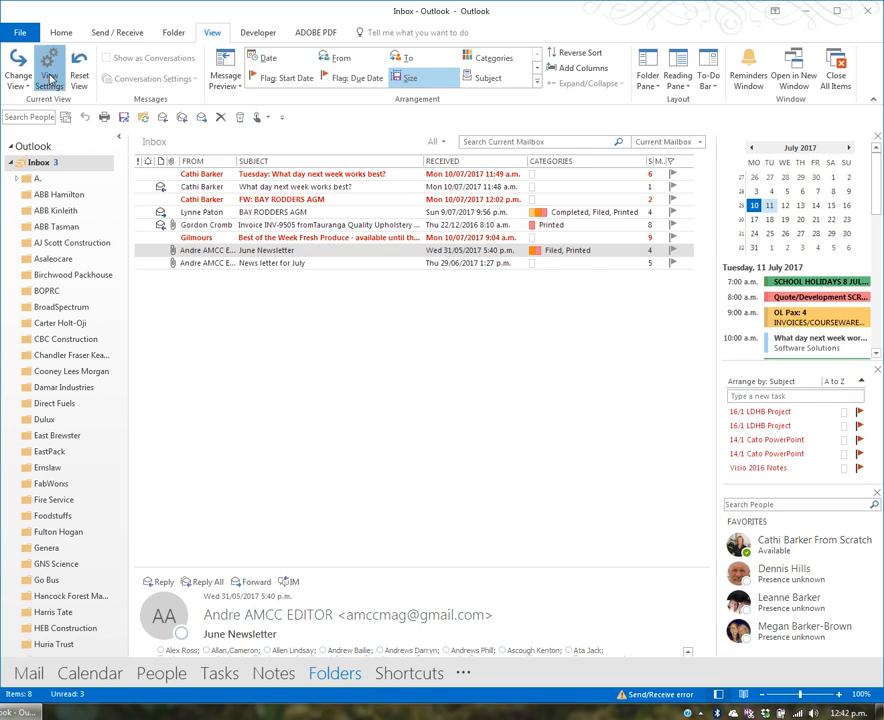
click(358, 396)
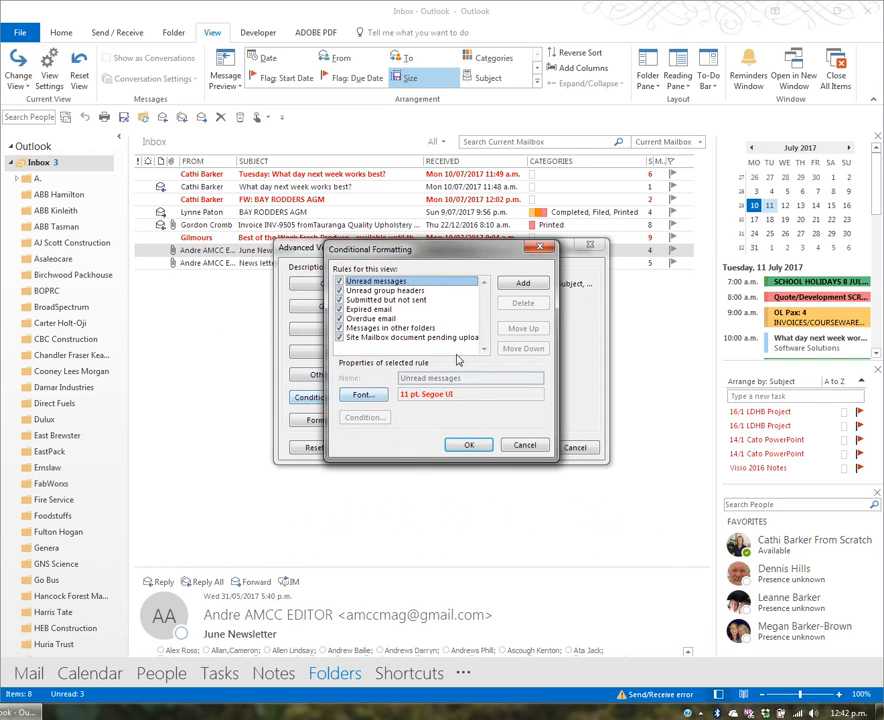
click(518, 285)
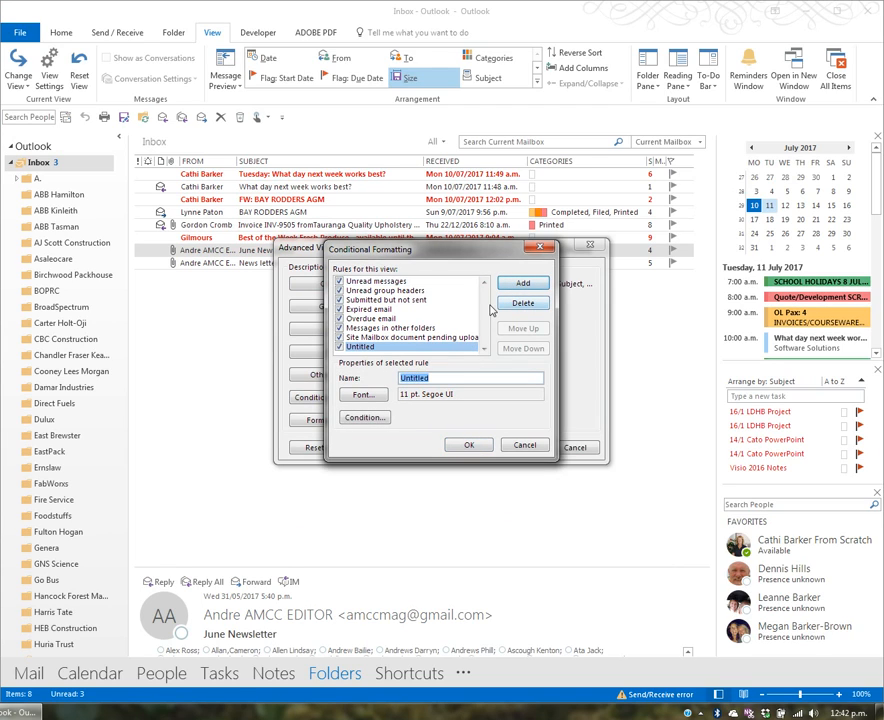
text(Emails fr)
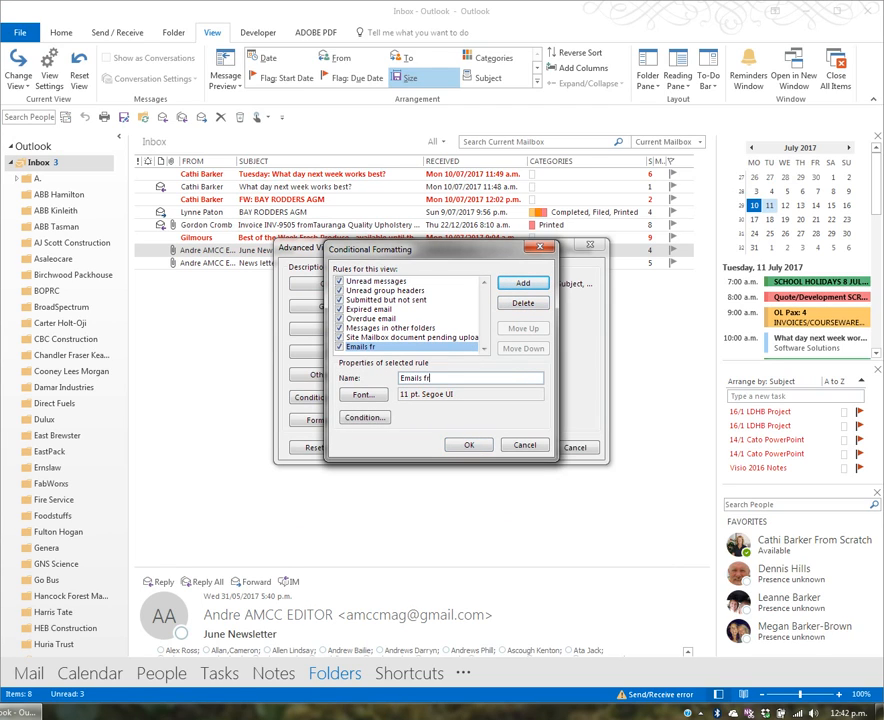
text(om Andre)
- Set the new sender rule's font to Green and Bold
click(362, 394)
click(375, 417)
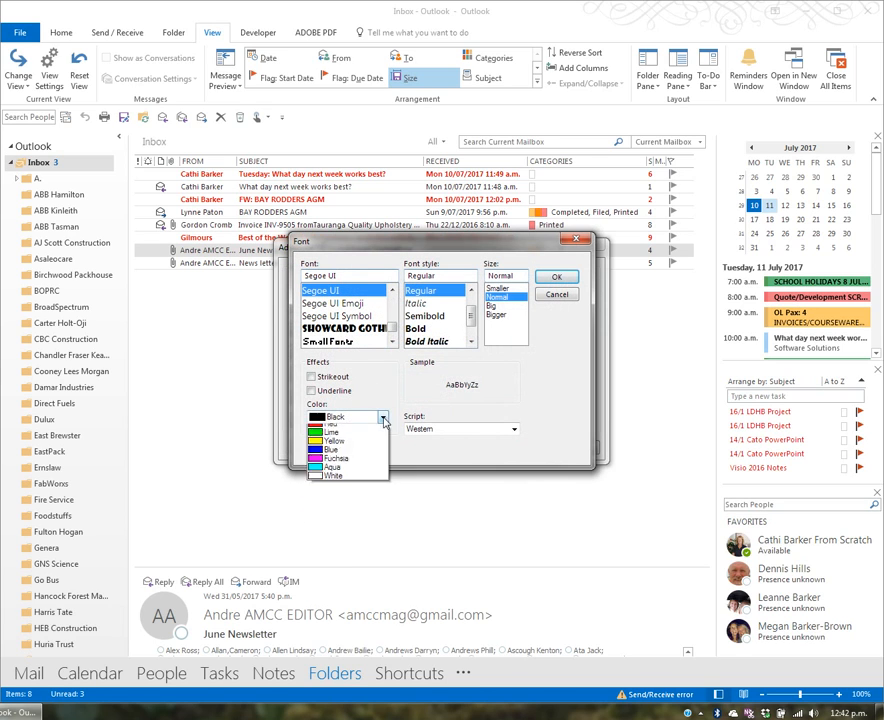
click(345, 450)
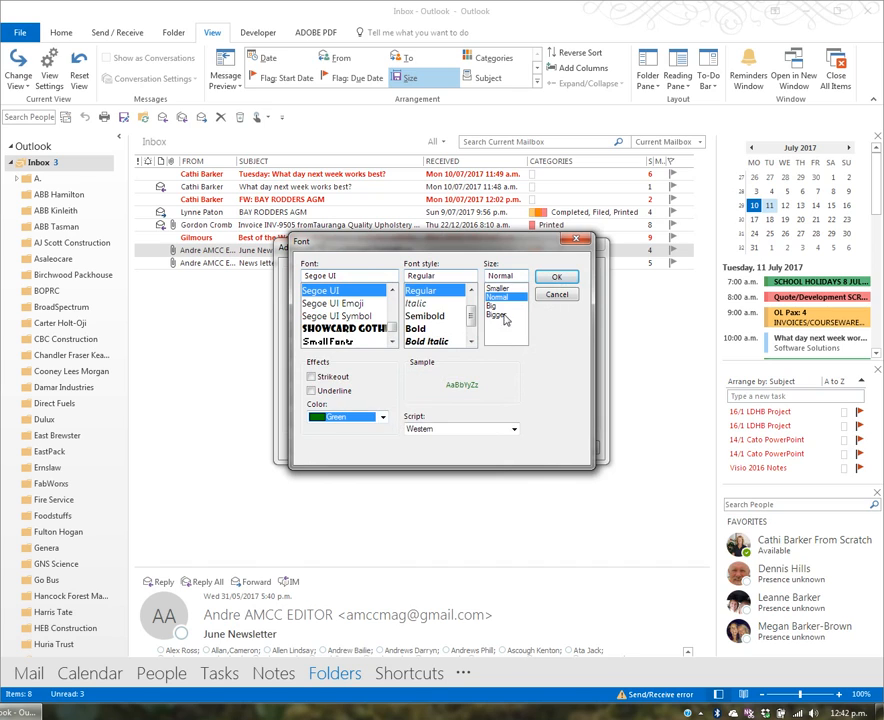
click(427, 330)
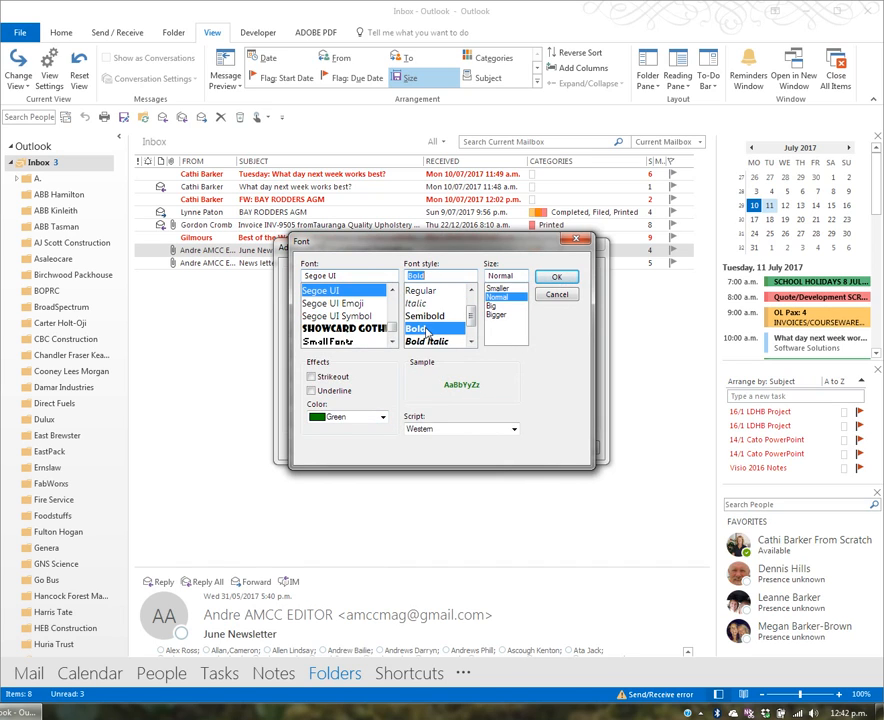
click(556, 276)
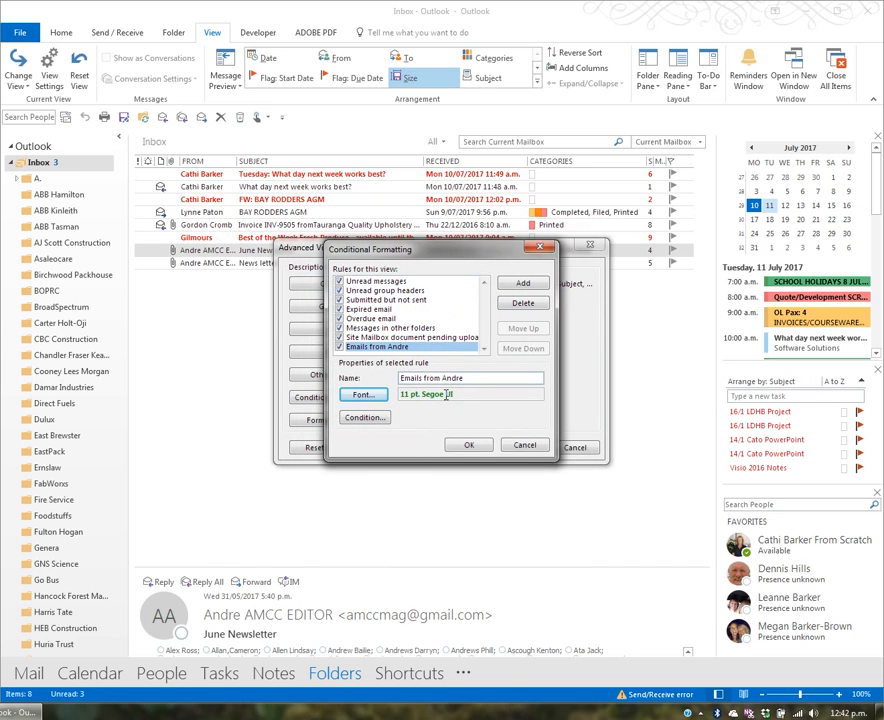
- Paste the copied e-mail address as the rule's From condition, apply the view settings, and select the "BAY RODDERS AGM" message
click(365, 418)
right_click(406, 333)
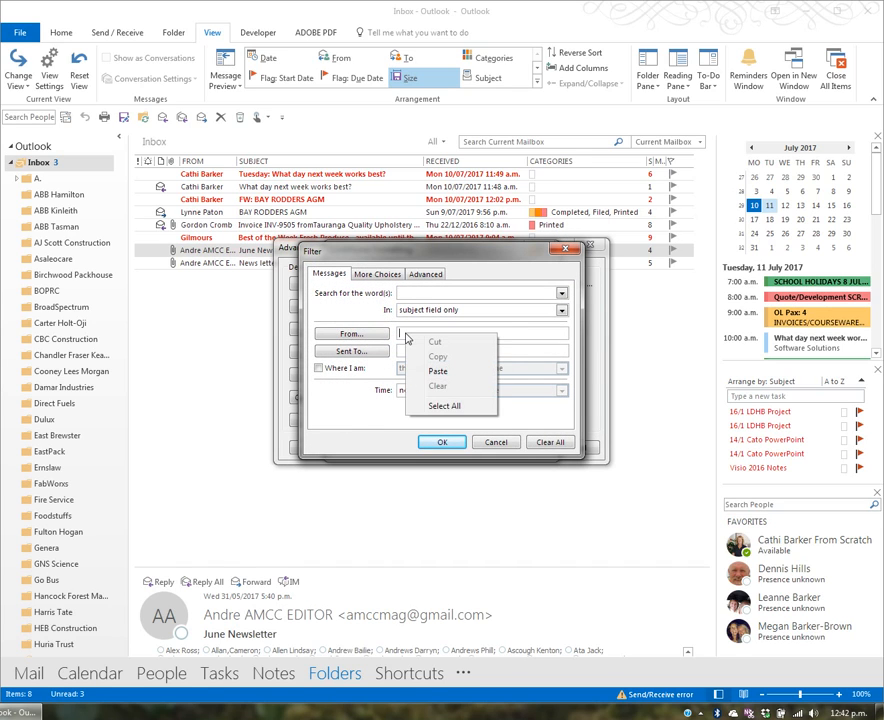
click(438, 371)
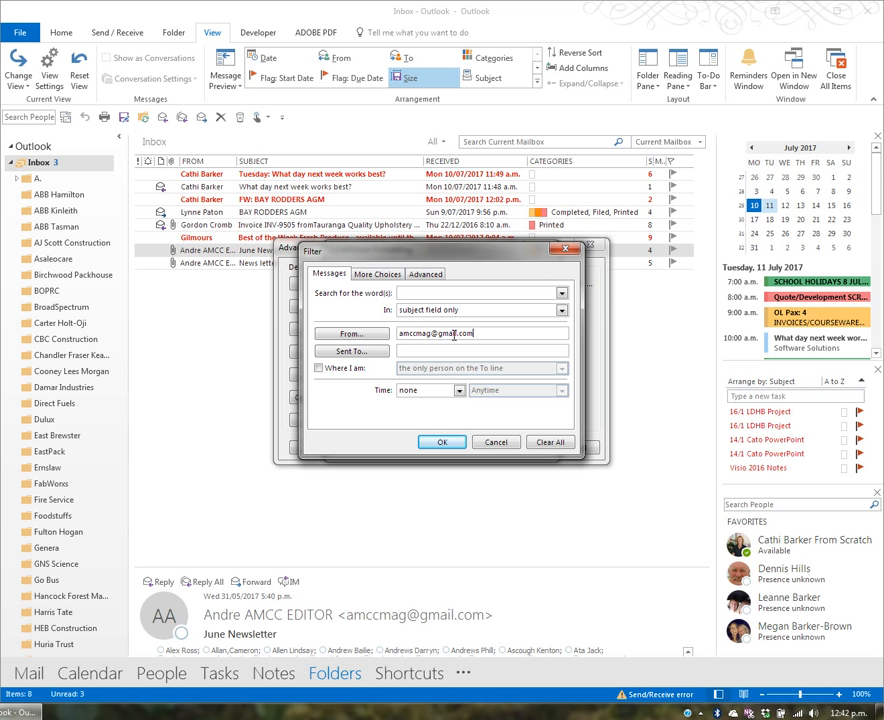
click(453, 446)
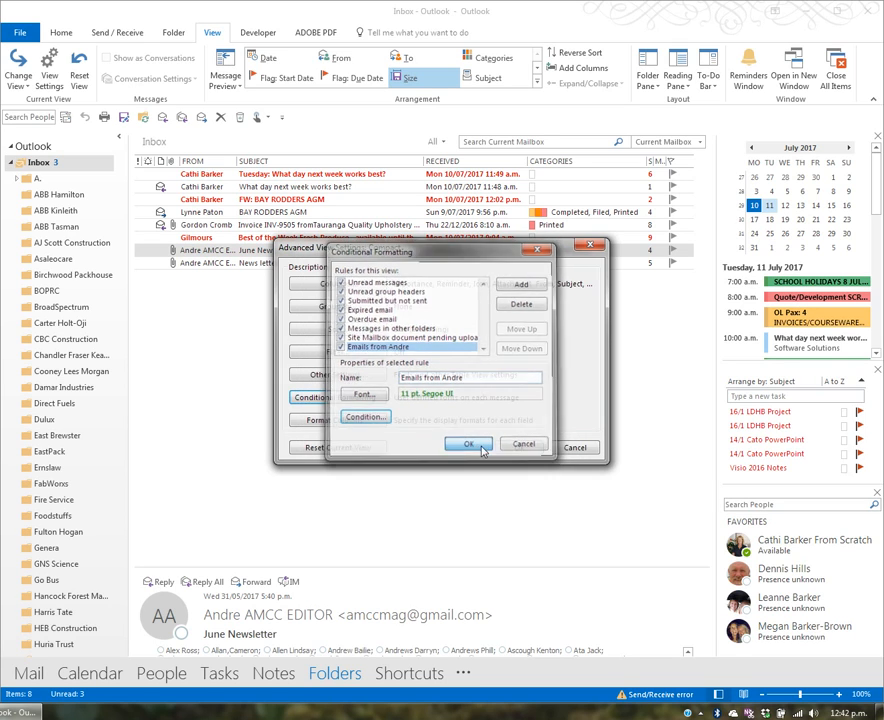
click(477, 446)
click(518, 505)
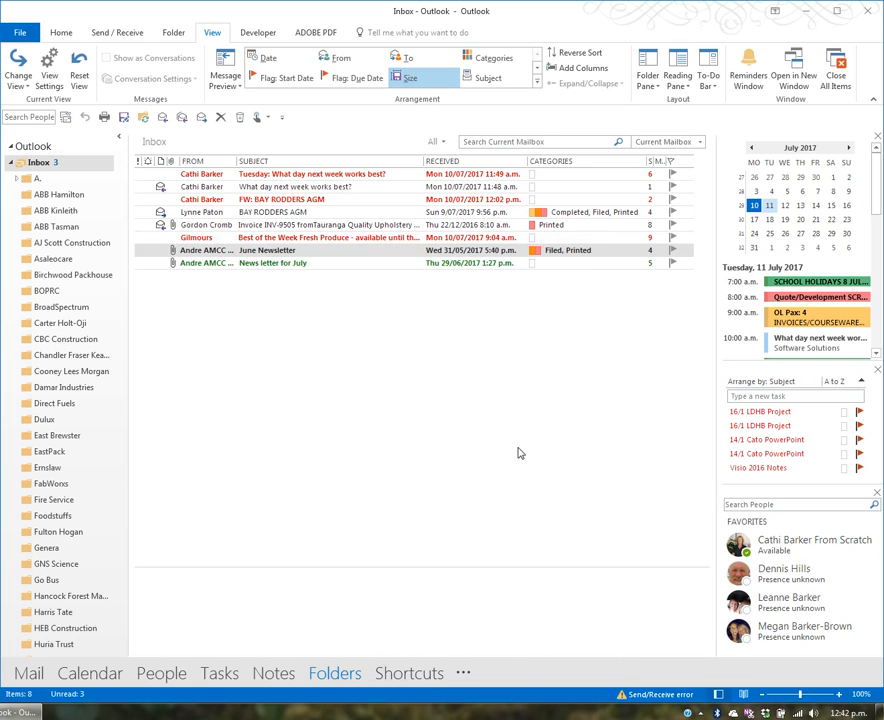
click(346, 216)
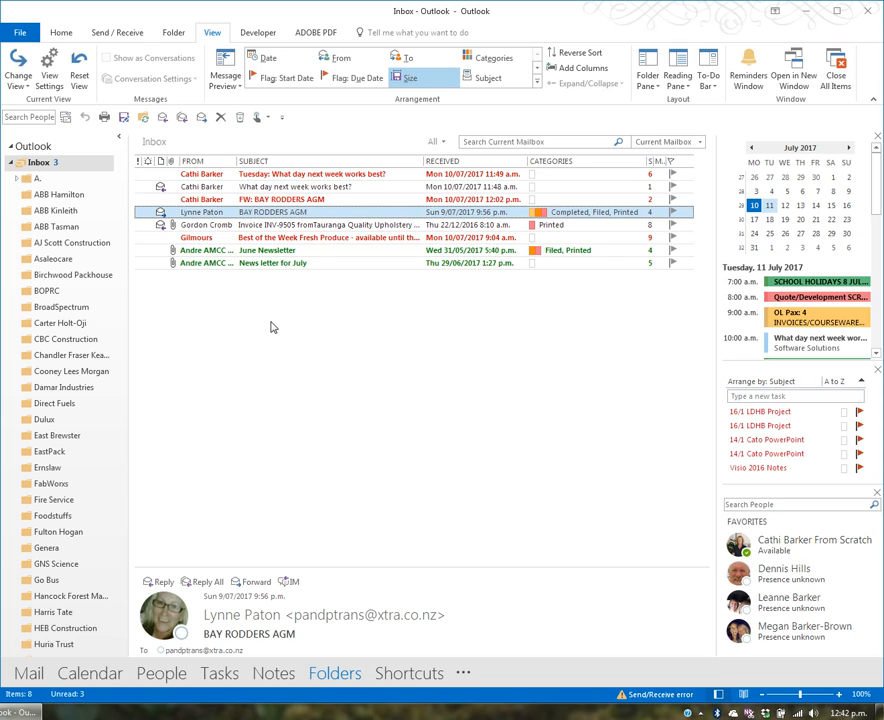
- Examine the search-field, From and other message conditions available for a new conditional formatting rule, then discard the untitled rule
click(50, 75)
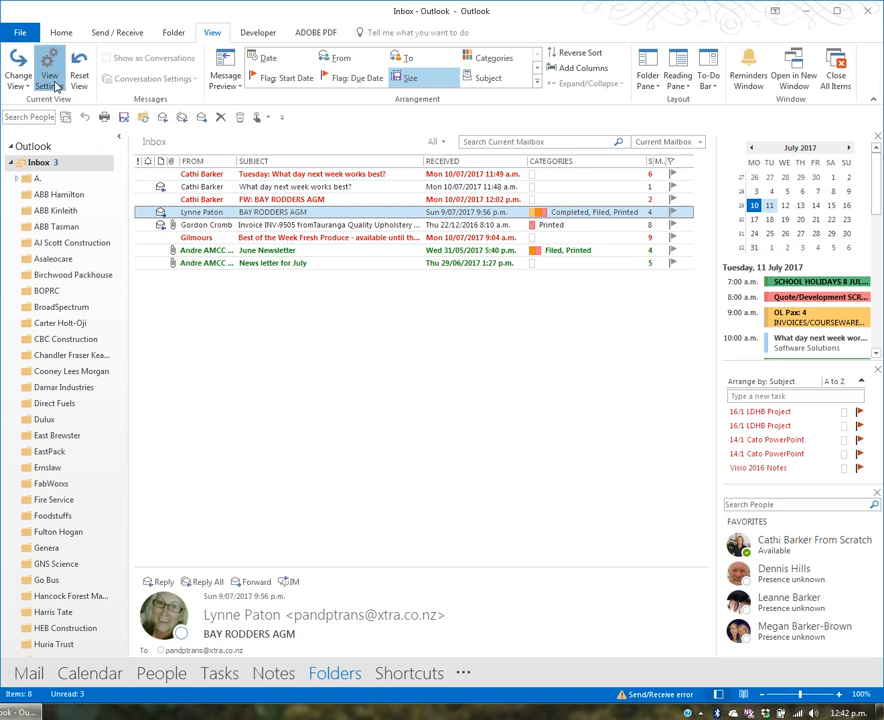
click(343, 397)
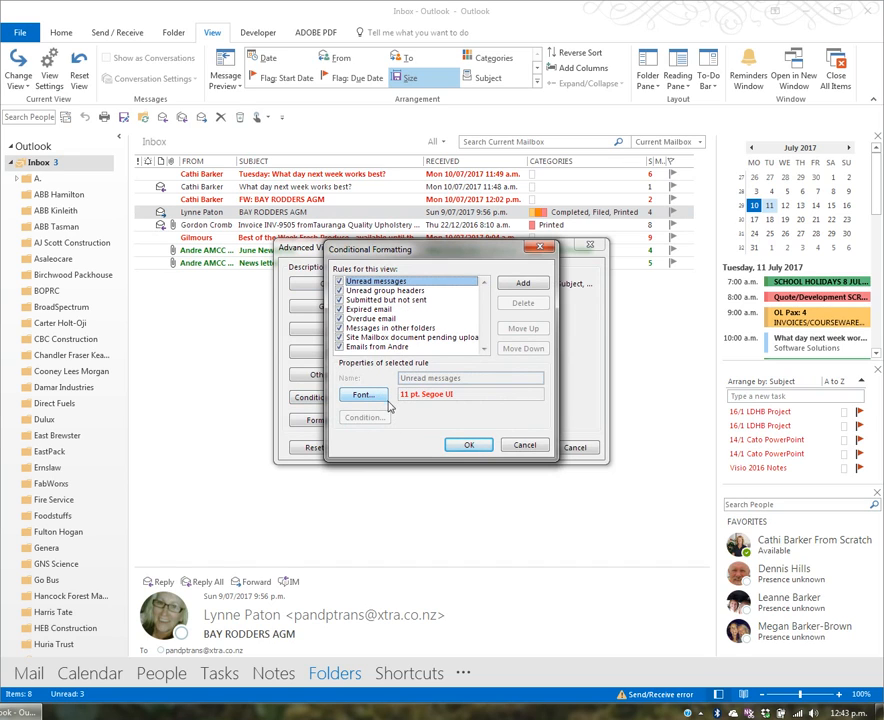
click(521, 284)
click(365, 417)
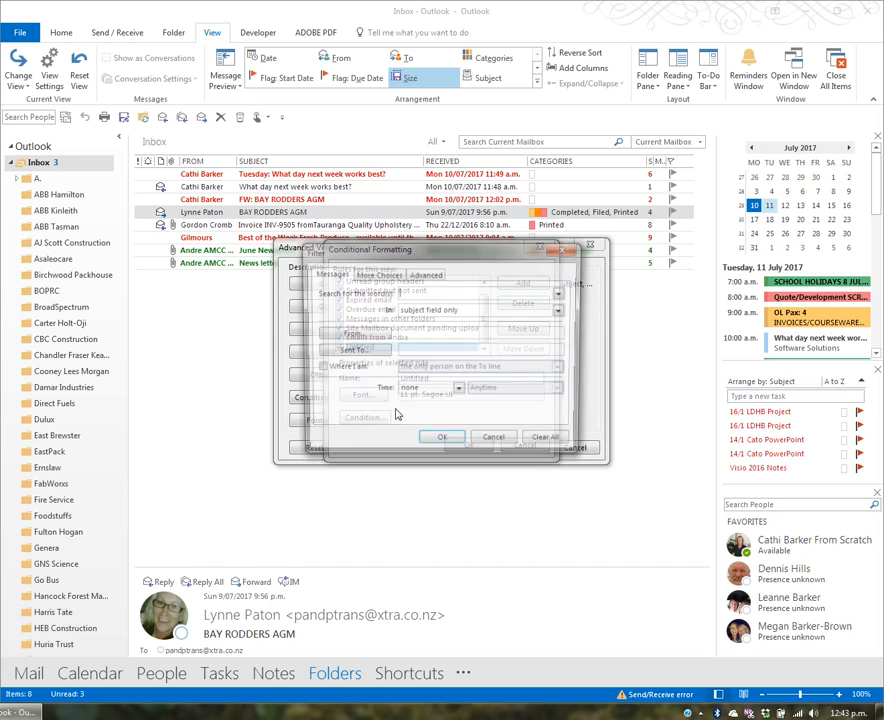
click(408, 335)
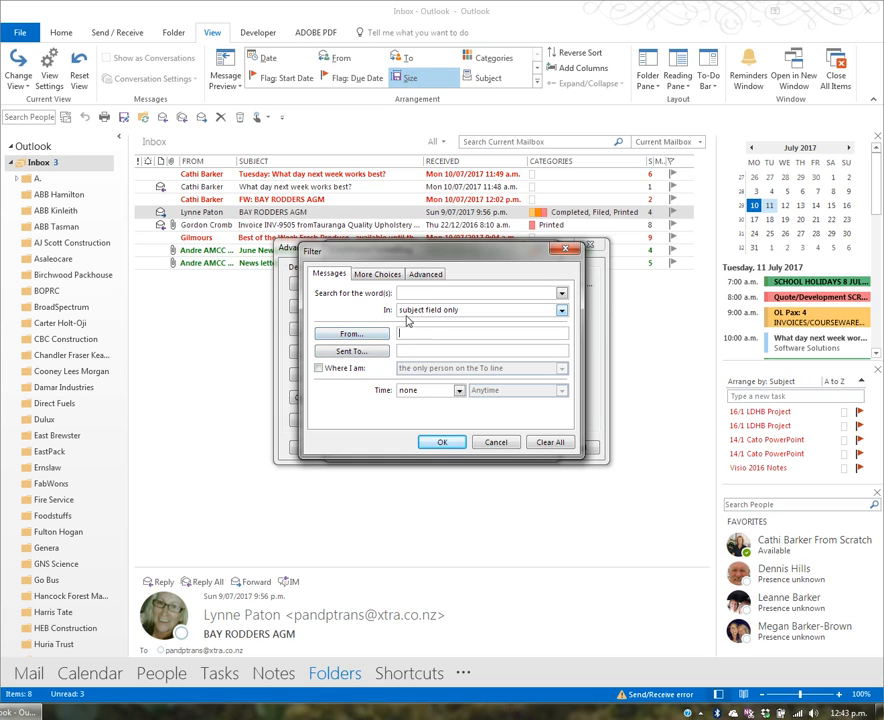
click(562, 311)
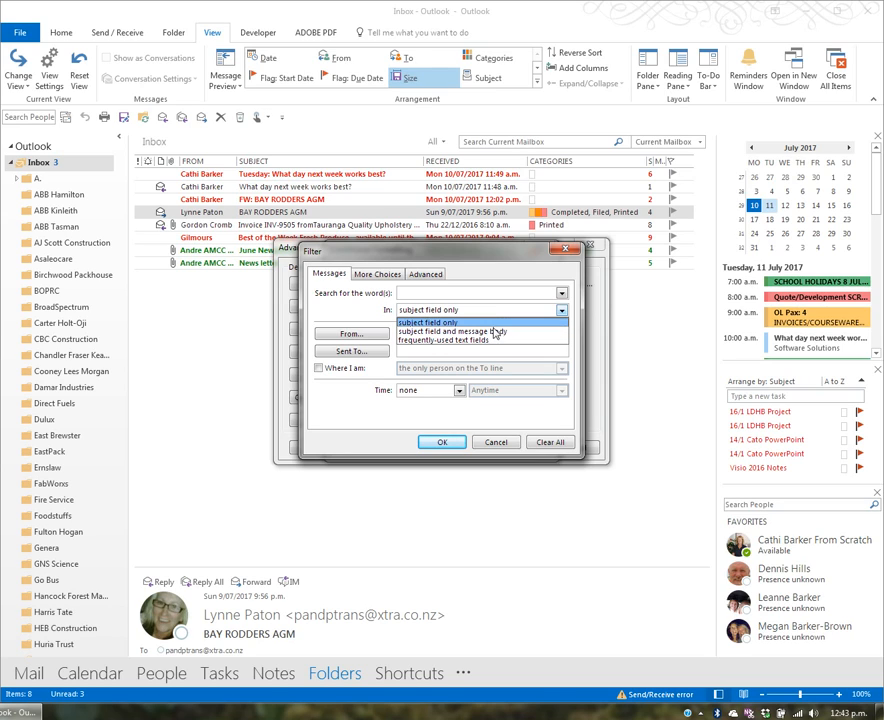
click(440, 322)
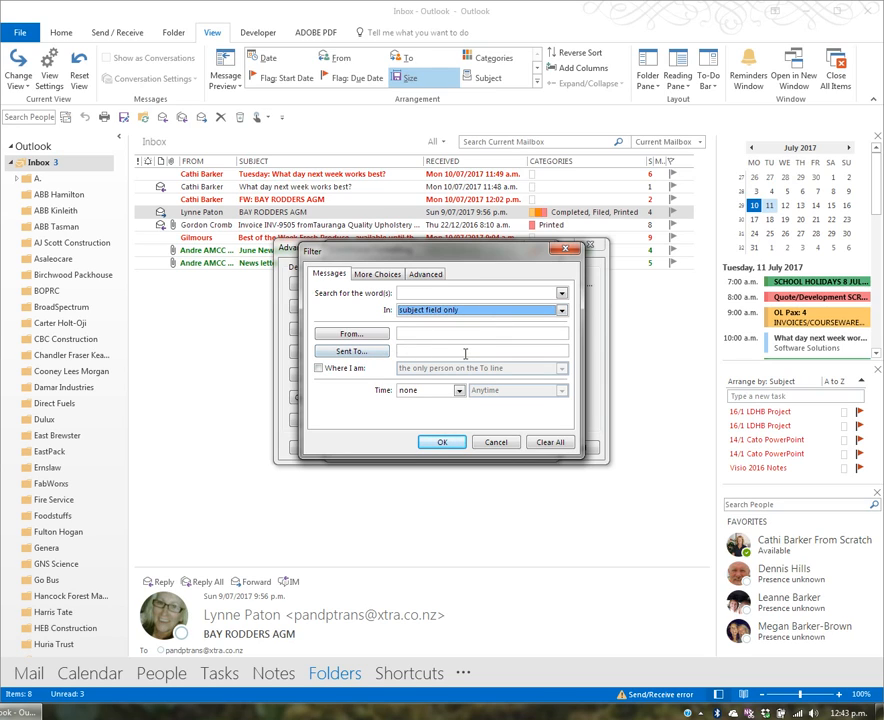
click(388, 275)
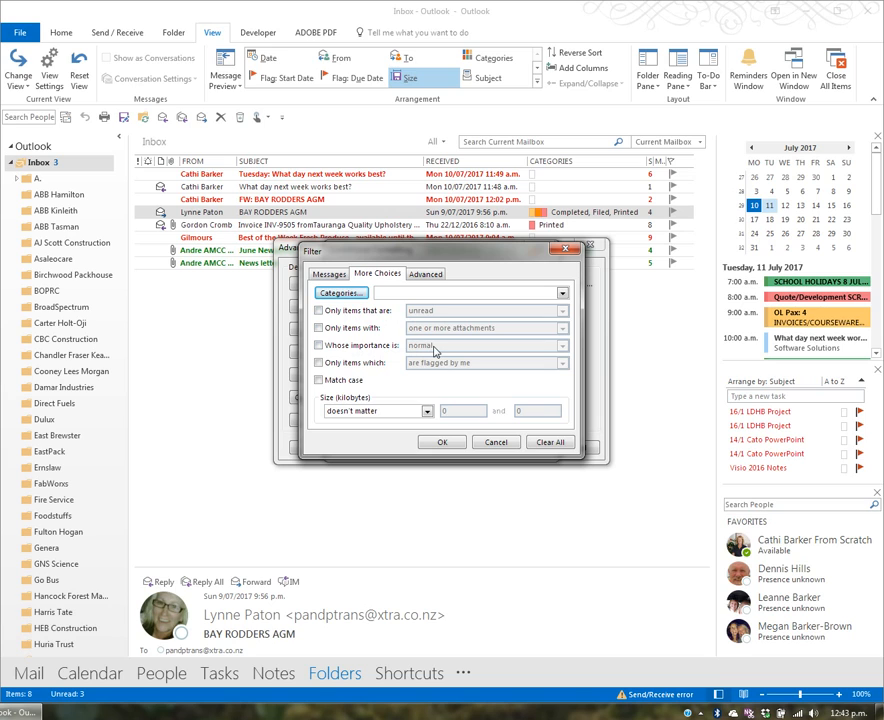
click(493, 443)
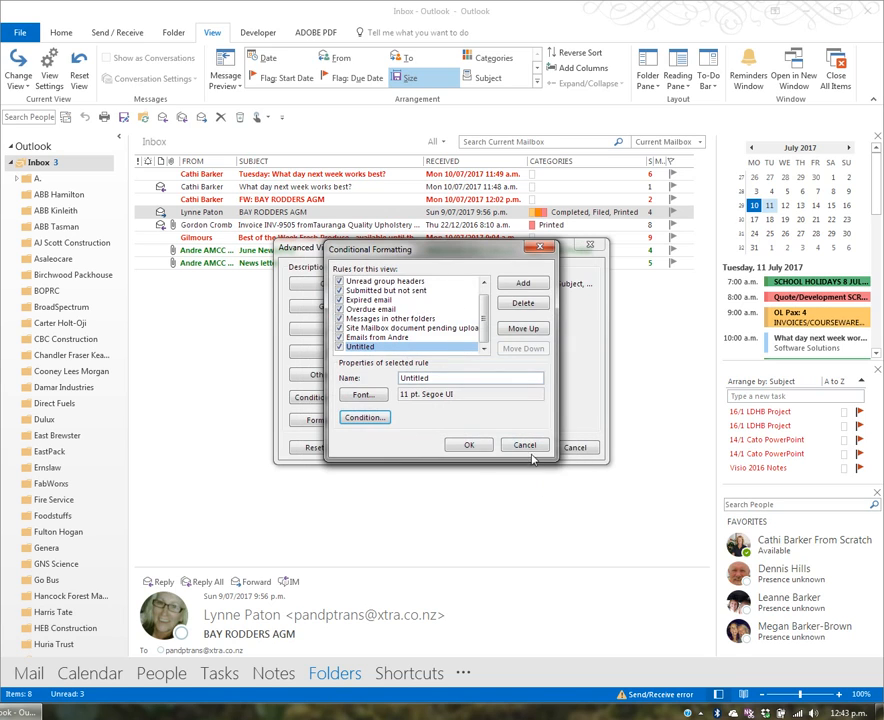
click(523, 448)
click(575, 447)
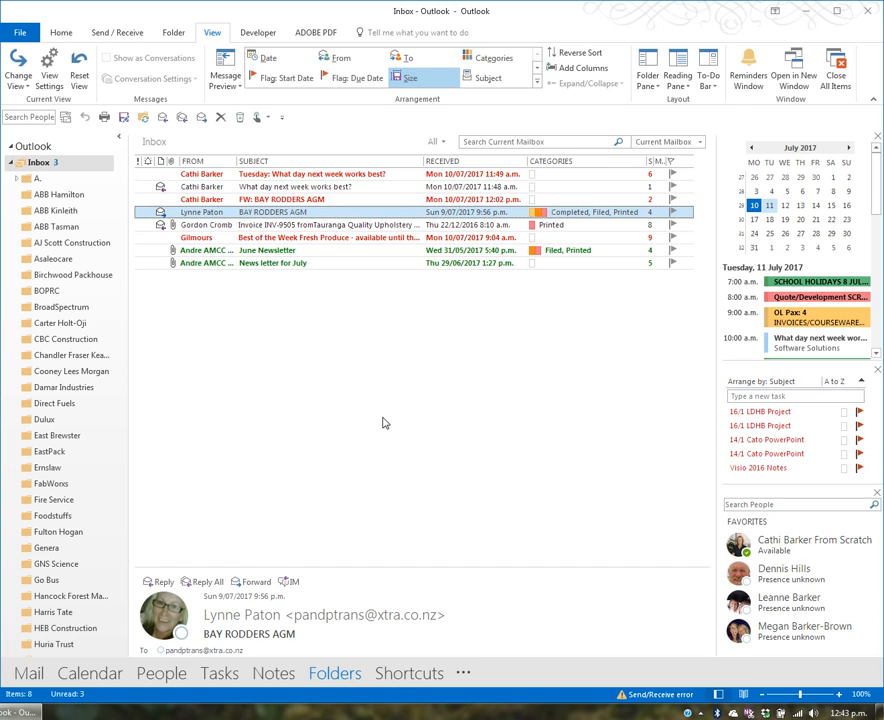
- Filter the mailbox to show only unread messages, then close the search to return to the full inbox
click(60, 32)
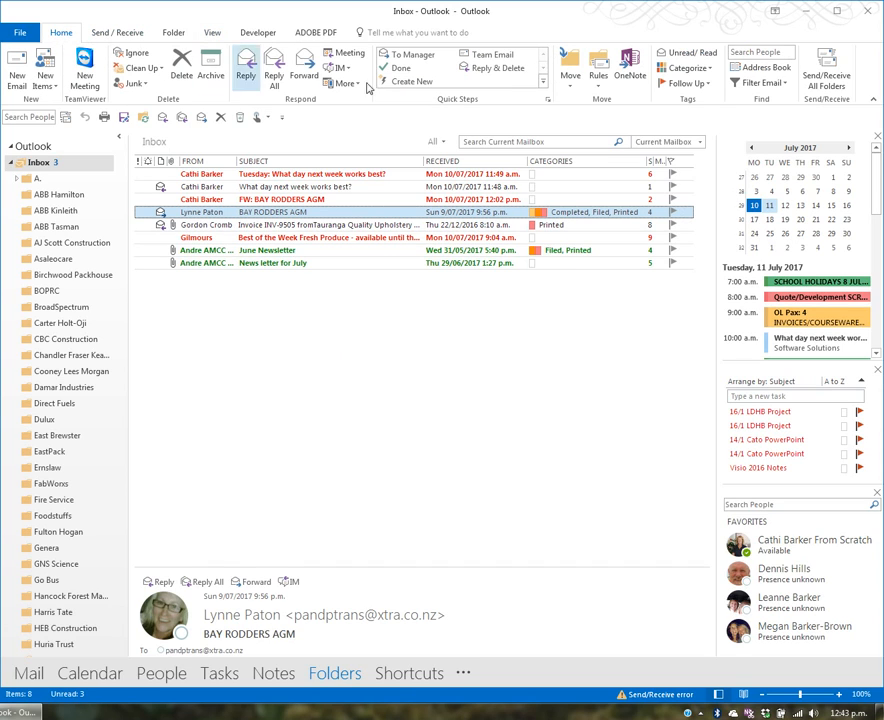
click(785, 85)
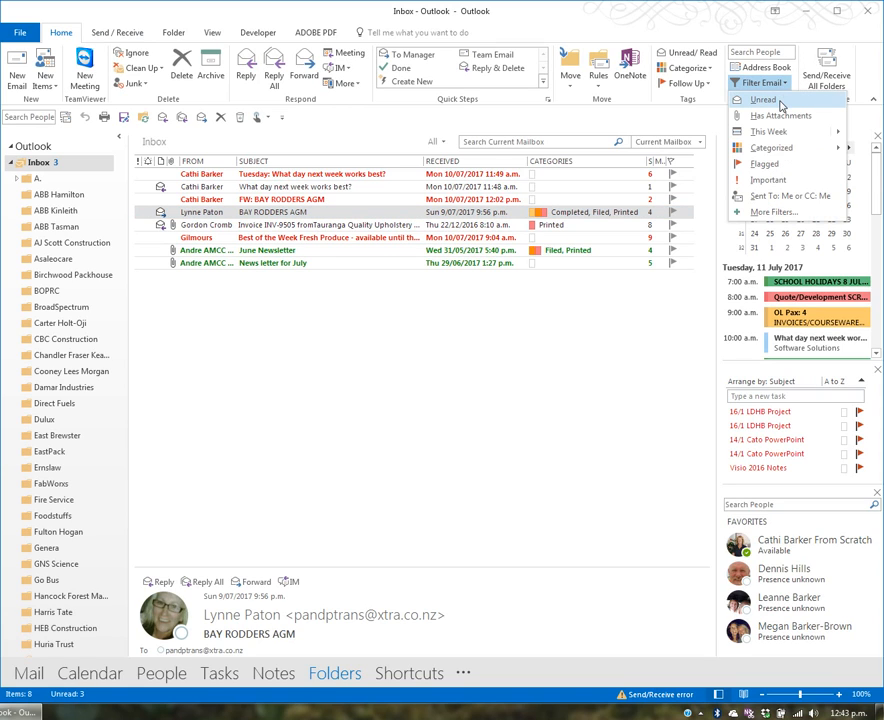
click(783, 106)
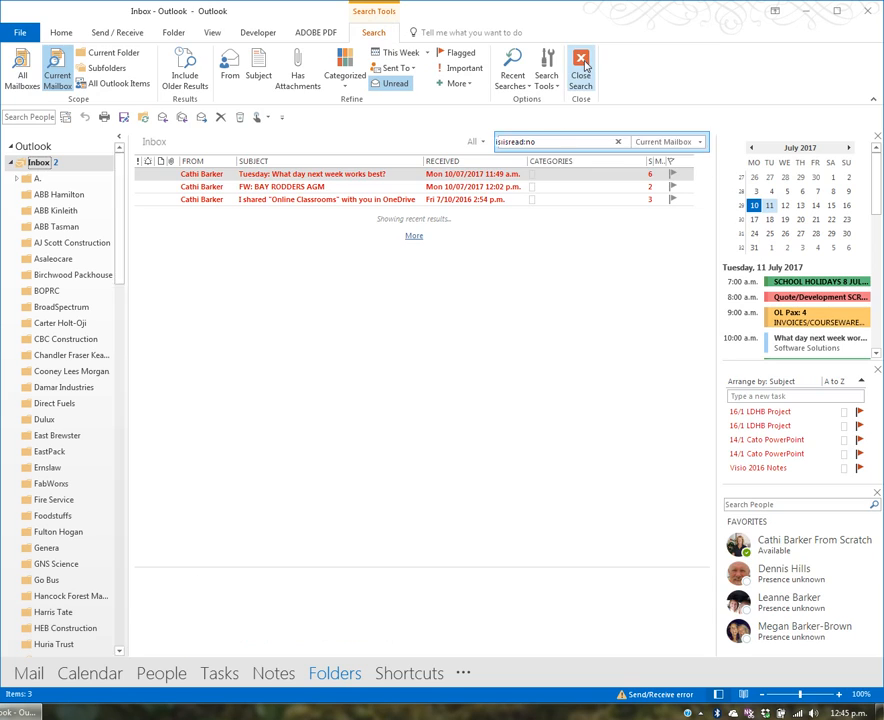
click(582, 68)
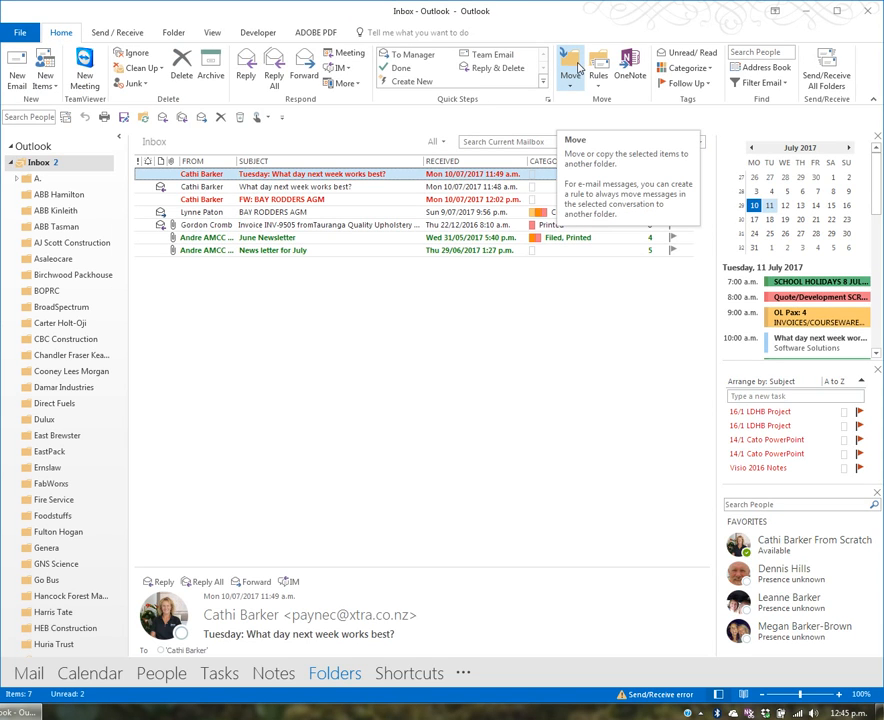
- Filter the mailbox to show only messages that have attachments, then clear the filter
click(786, 84)
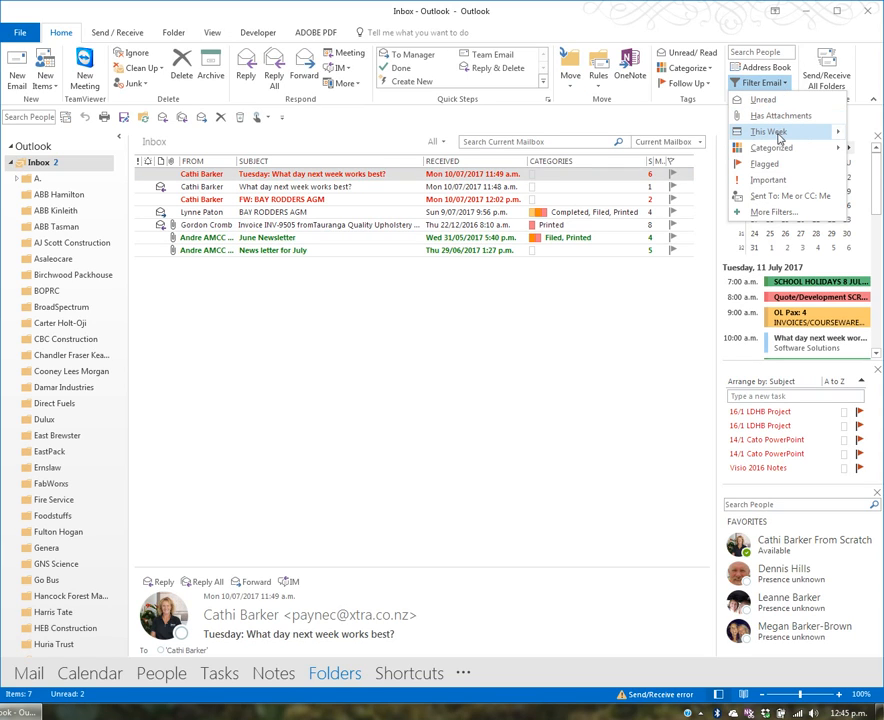
mouse_move(840, 137)
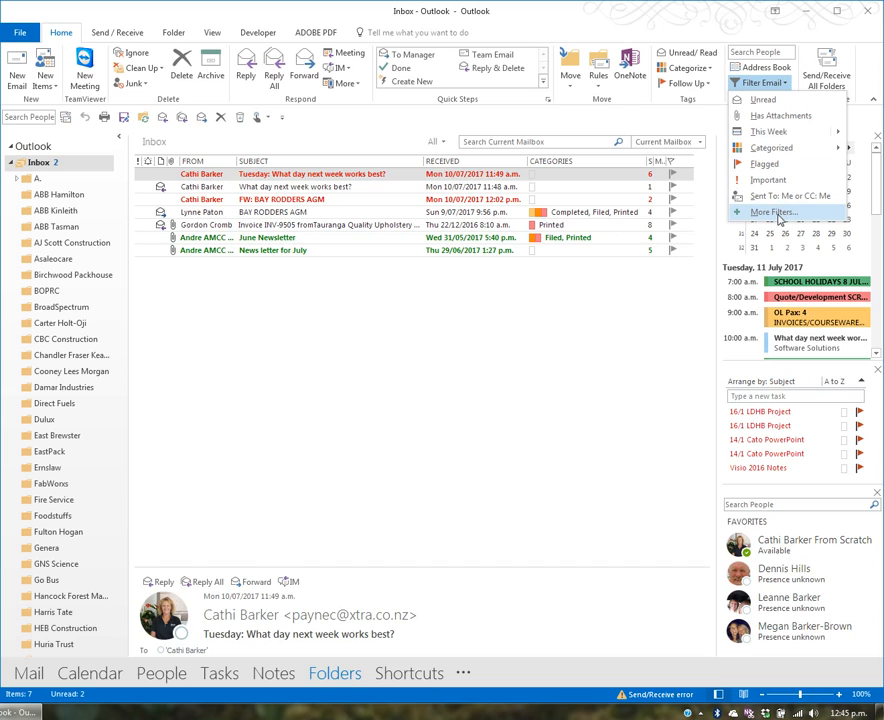
click(770, 118)
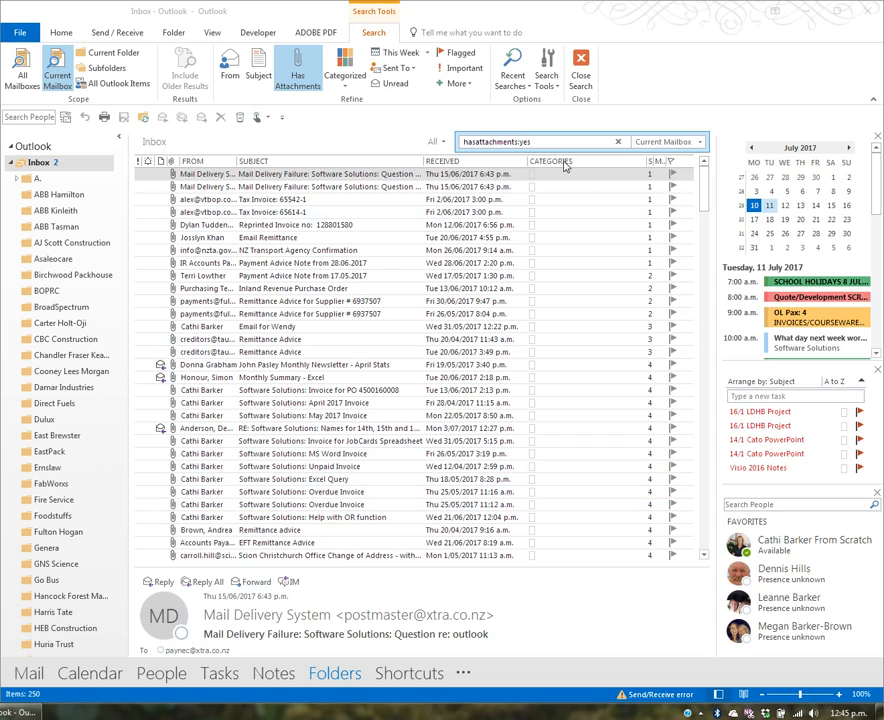
click(619, 143)
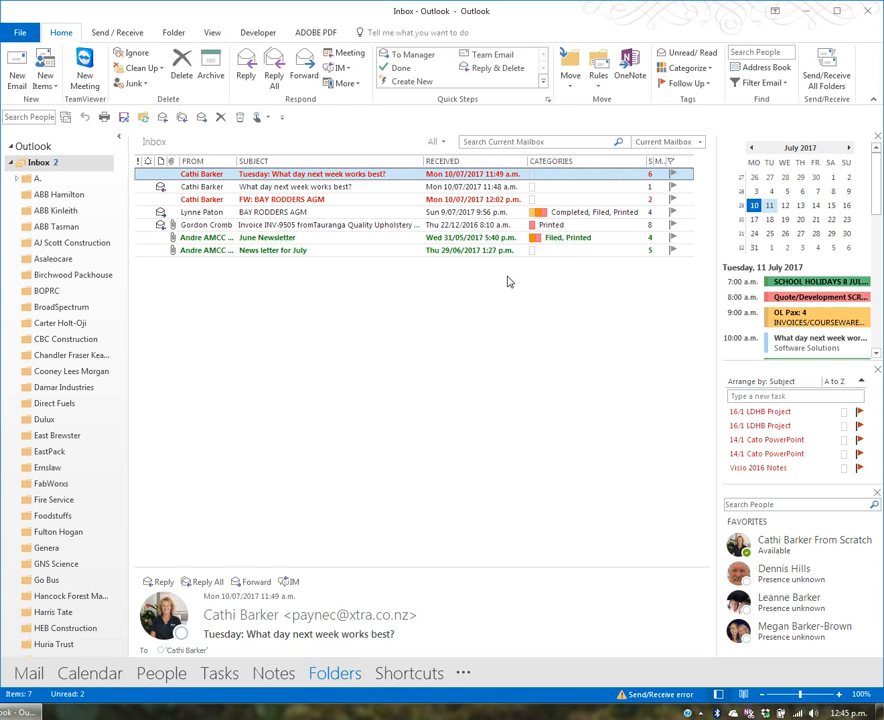
click(780, 84)
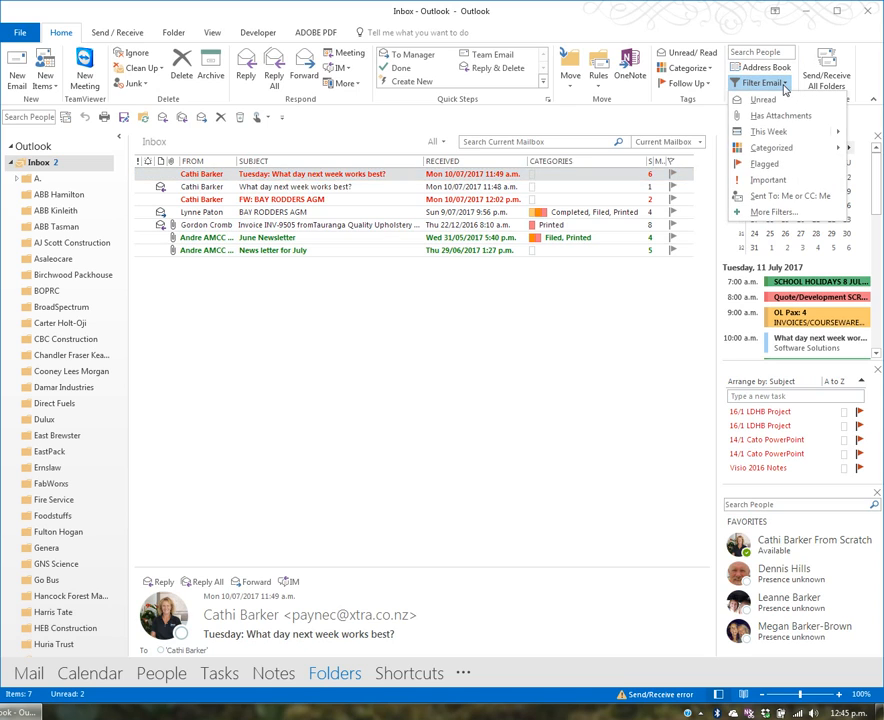
click(775, 214)
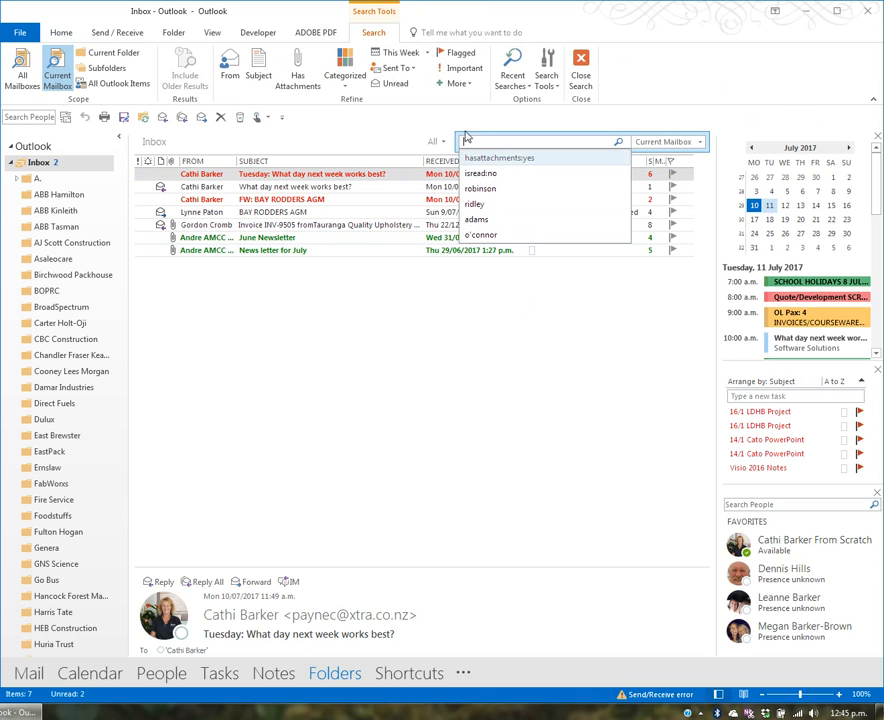
click(454, 338)
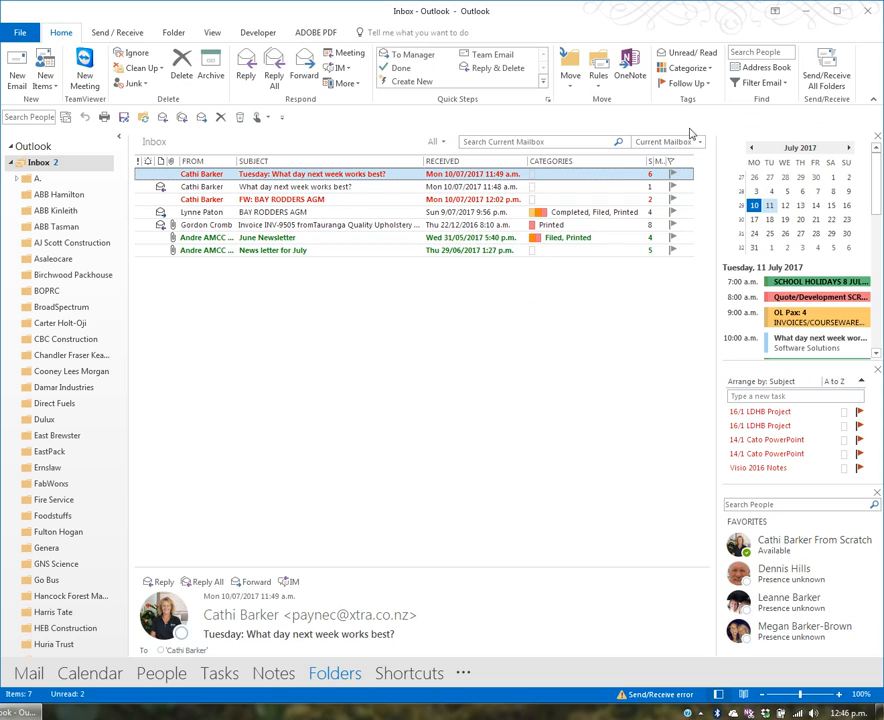
- Use Advanced Find to search the Inbox for messages with "AGM" in the subject field only
click(765, 83)
click(771, 214)
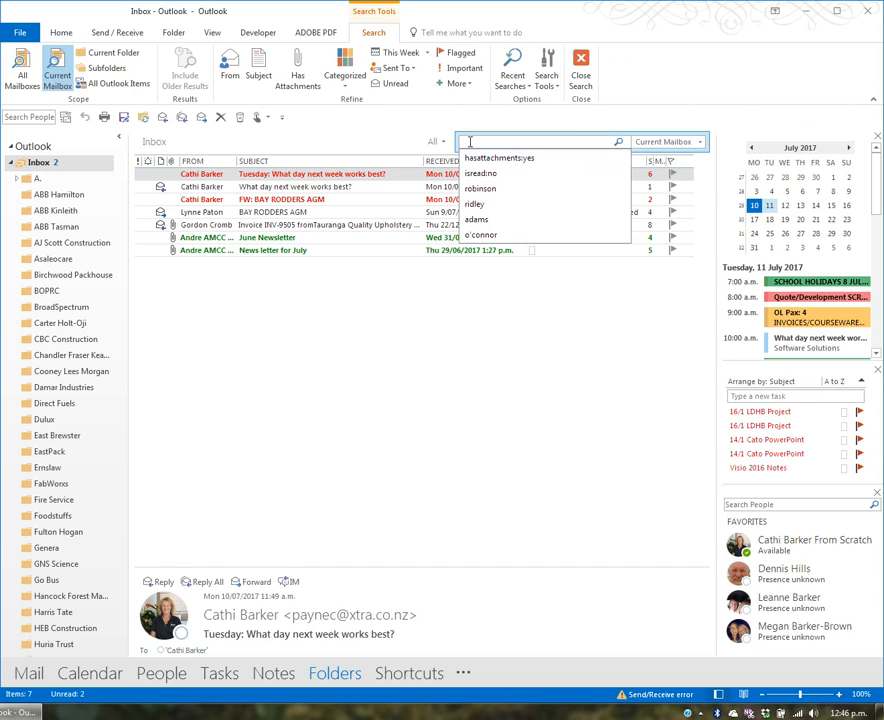
click(468, 139)
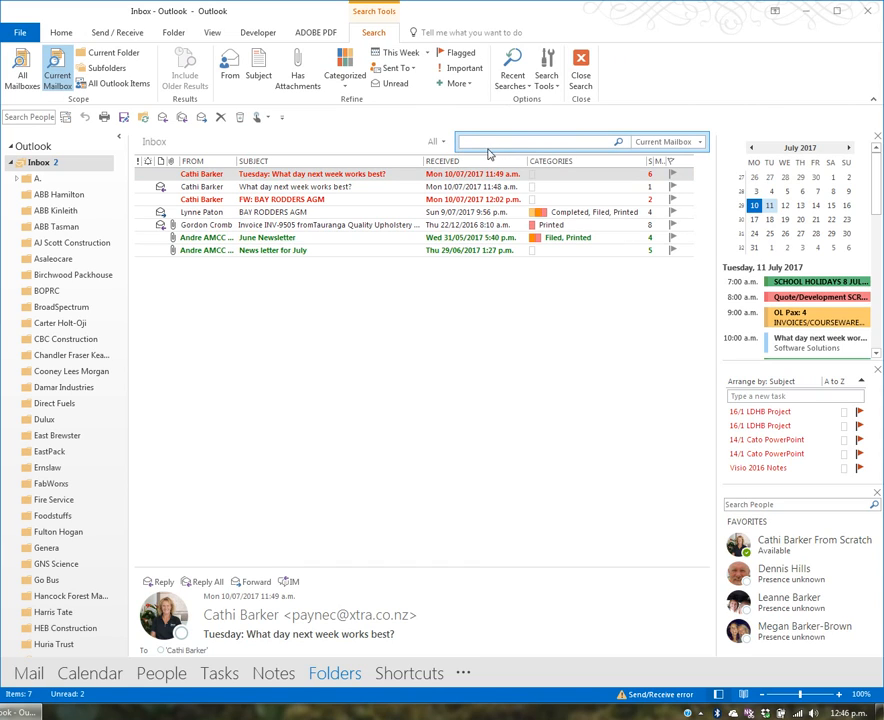
click(548, 80)
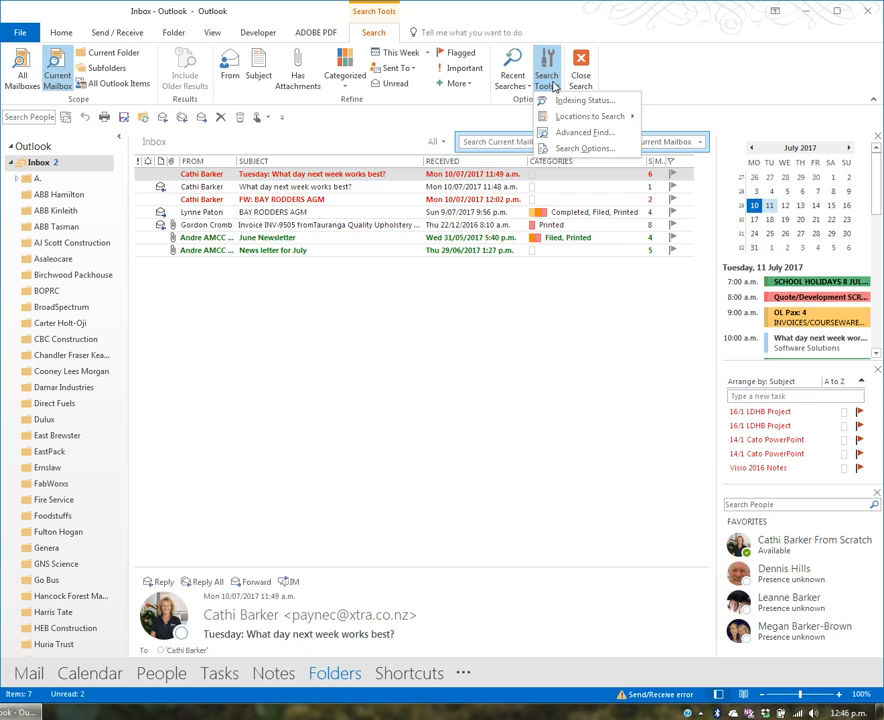
click(567, 138)
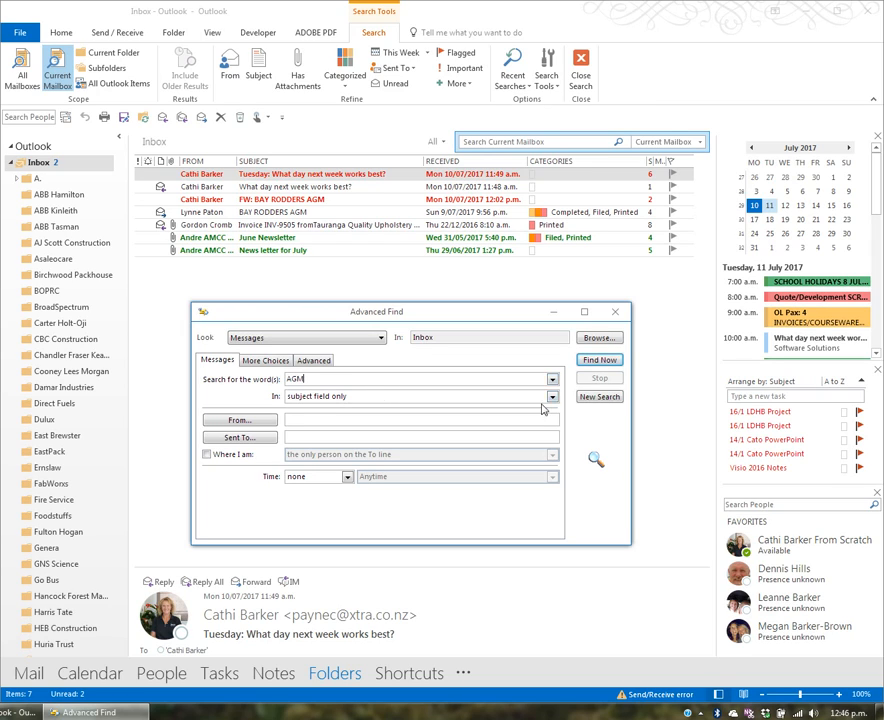
click(604, 361)
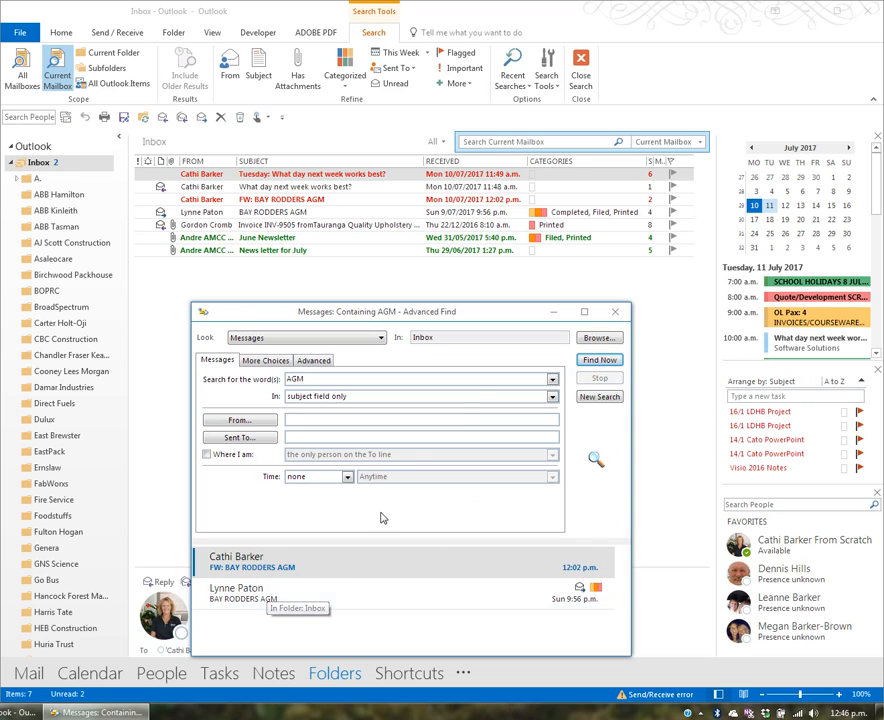
- Clear the AGM search in Advanced Find and start a new one
click(597, 397)
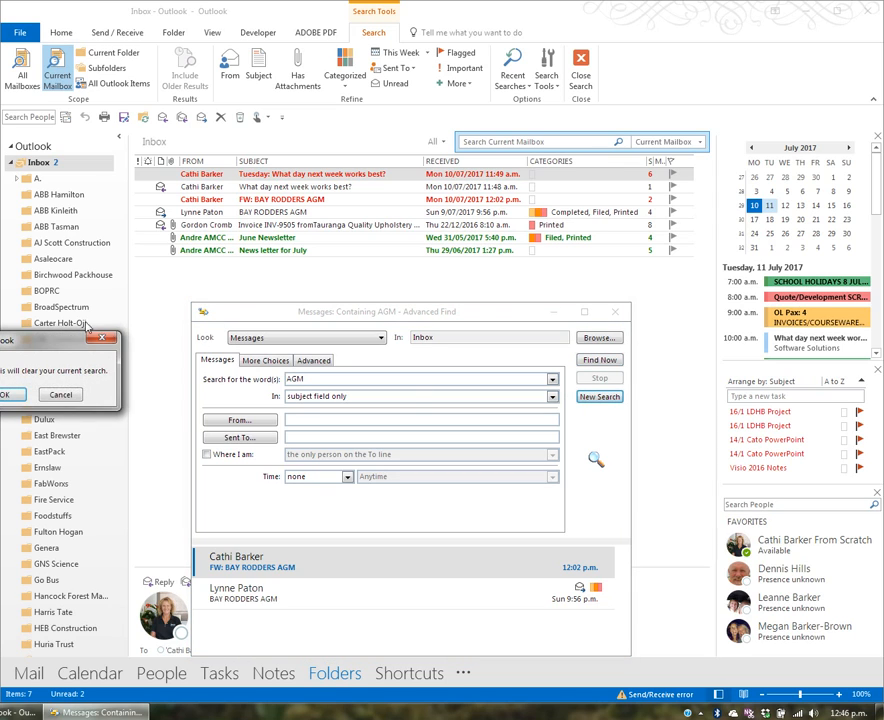
drag(32, 341, 382, 481)
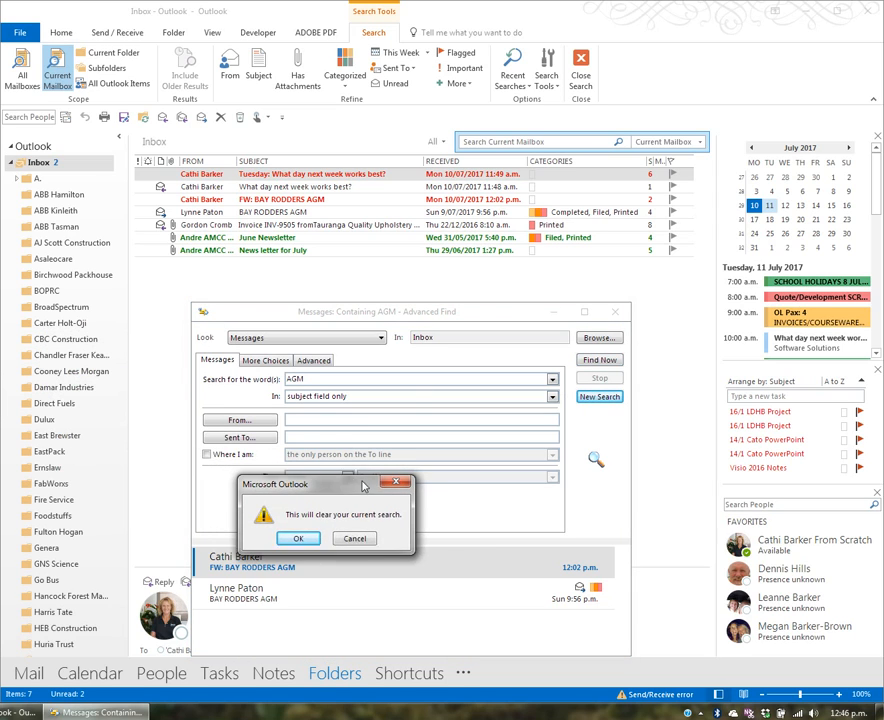
click(294, 536)
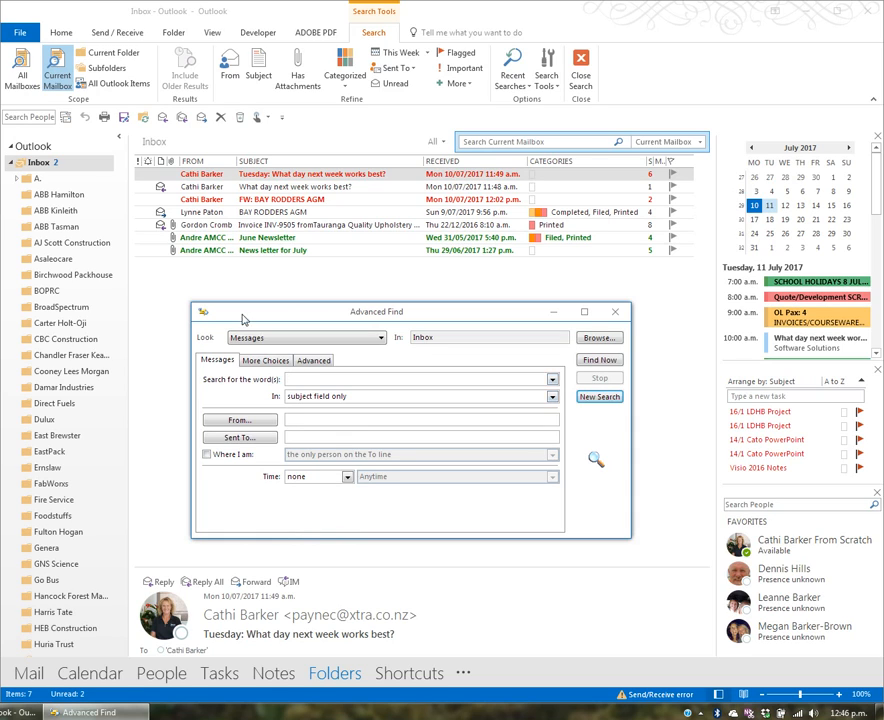
- Review the item types and the folders that Advanced Find can search, keeping Messages and Inbox as the scope
click(382, 338)
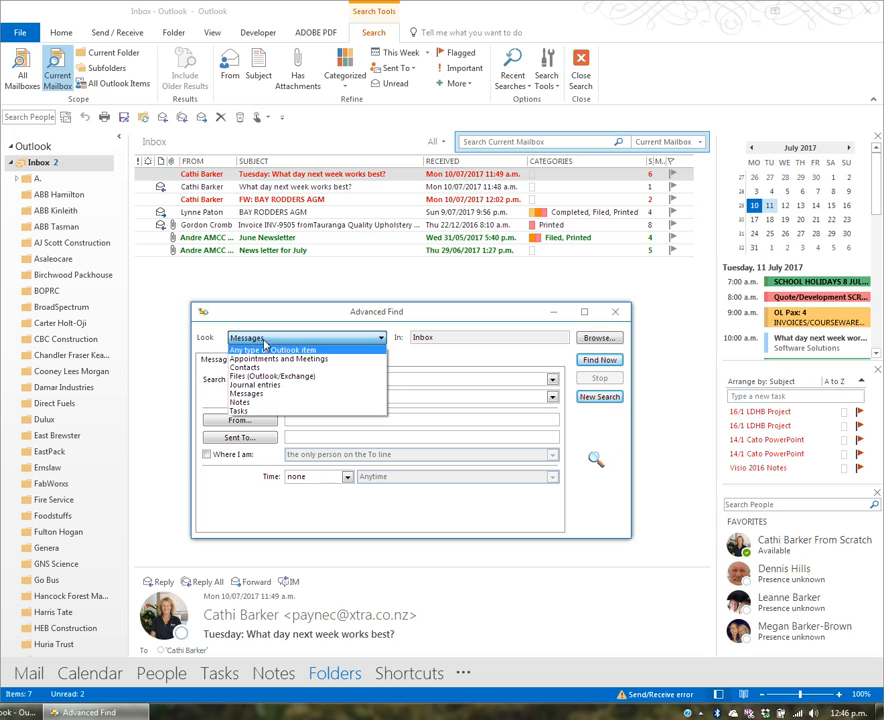
click(403, 352)
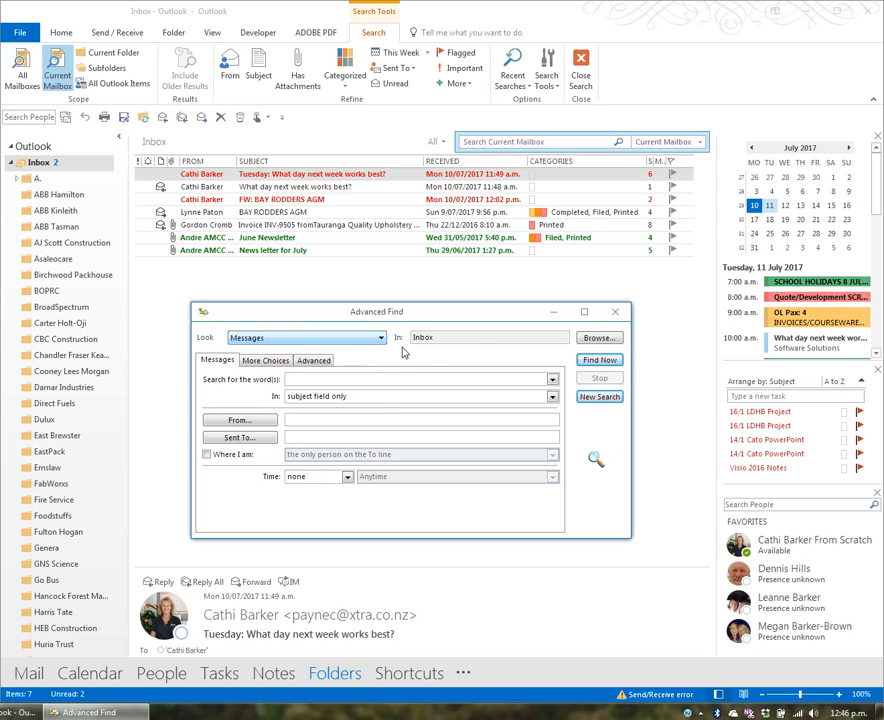
click(599, 338)
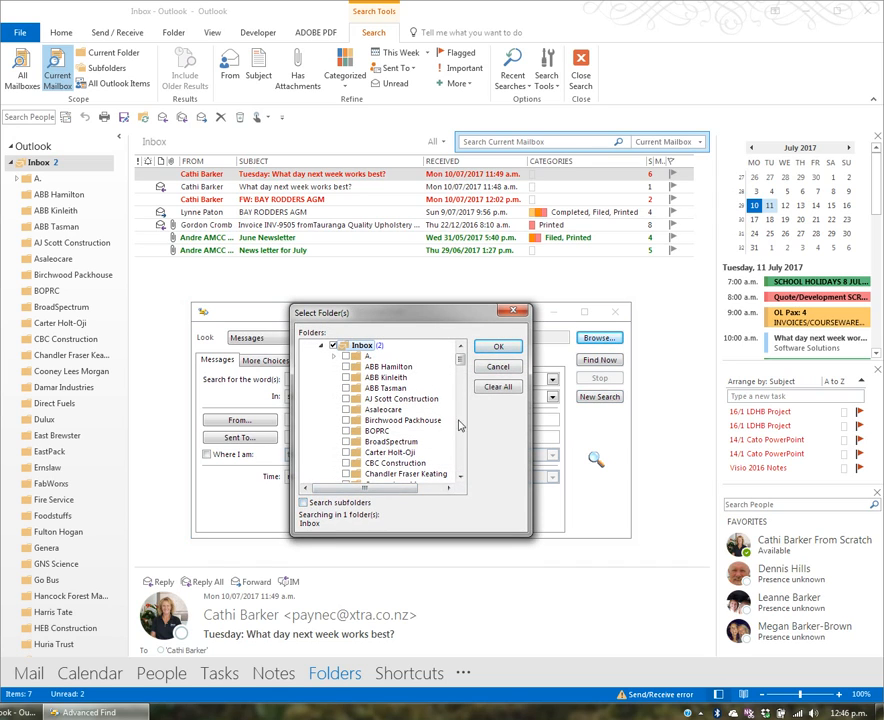
click(504, 367)
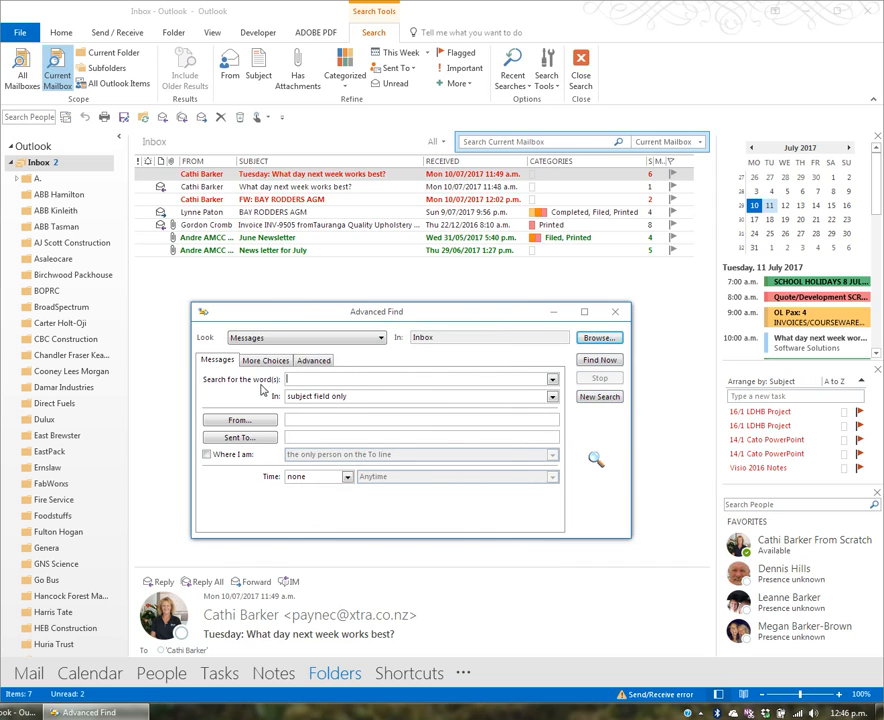
- Review where the search words can be matched, keeping subject field only, and check the sender and recipient criteria
click(311, 398)
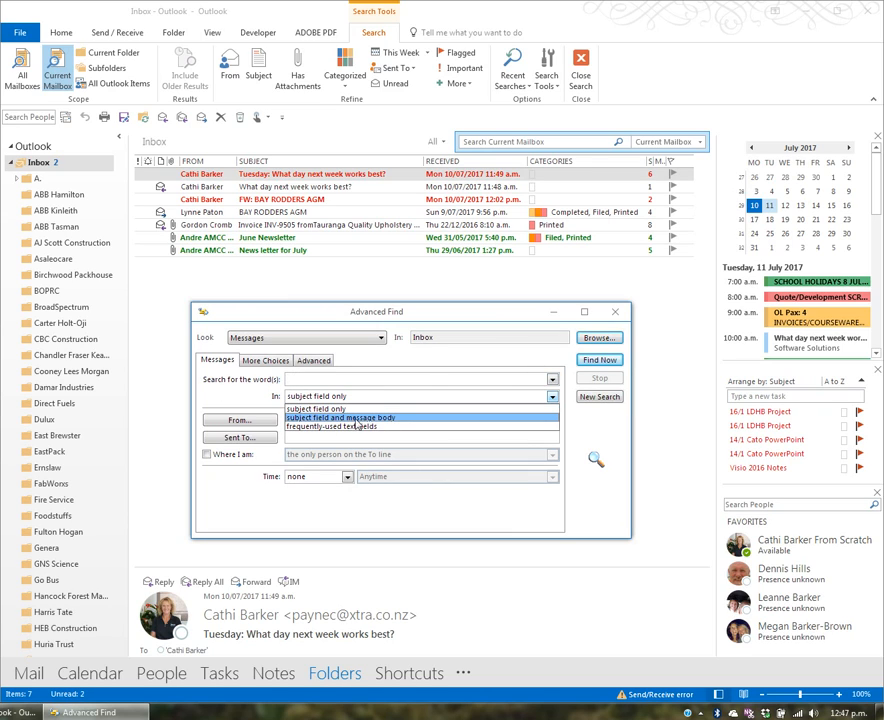
click(320, 409)
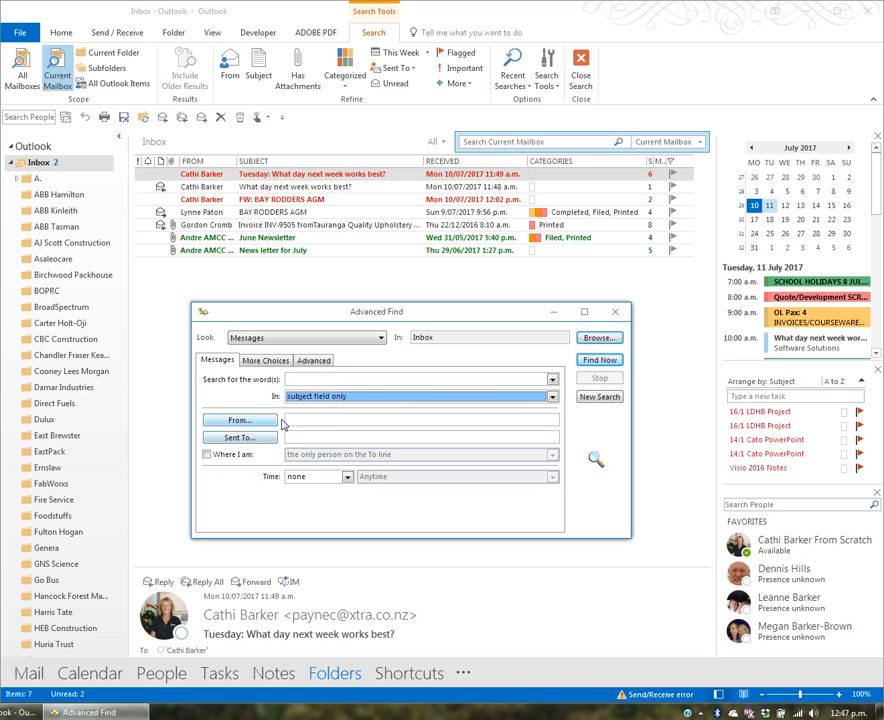
click(297, 420)
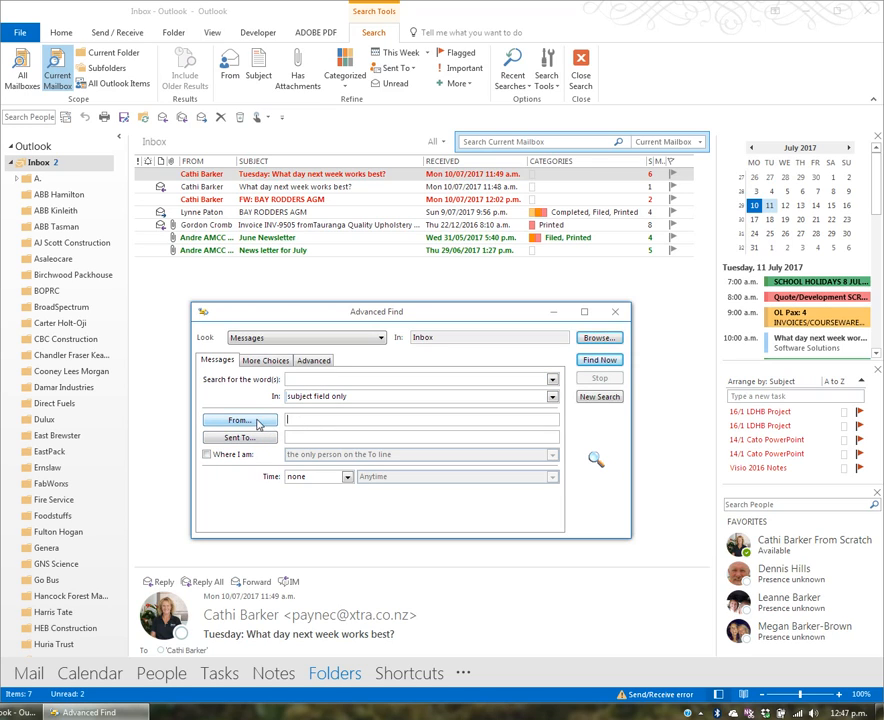
click(297, 438)
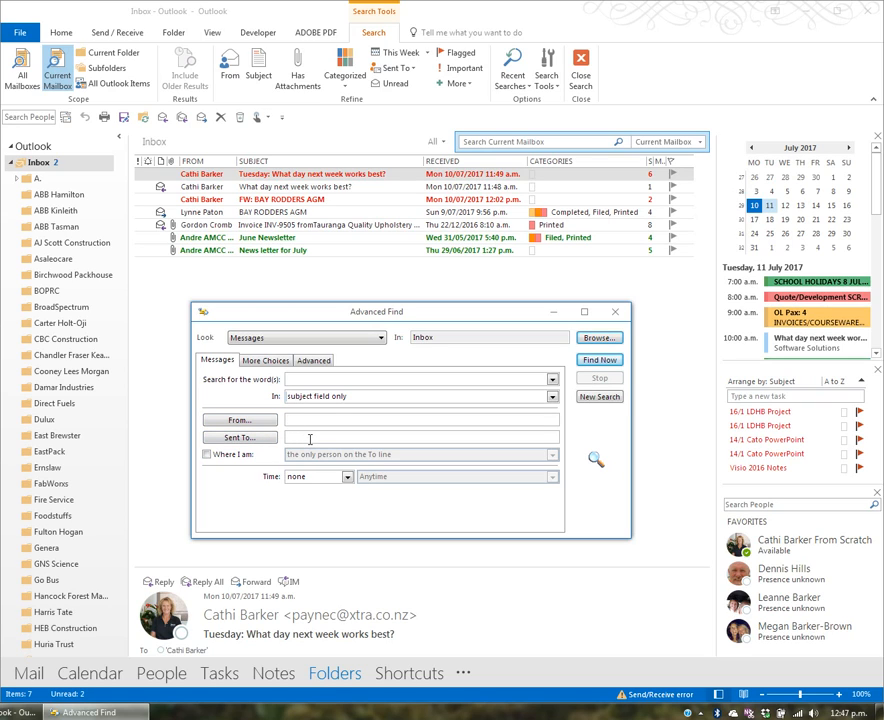
- Review the additional message criteria, checking the available importance levels and leaving the importance condition off
click(272, 363)
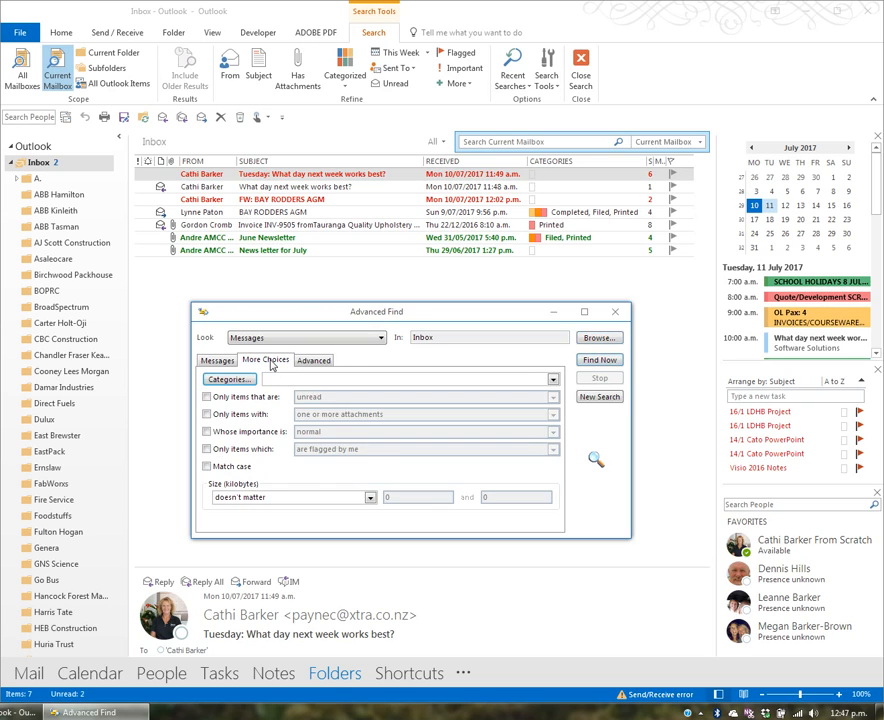
click(206, 432)
click(553, 432)
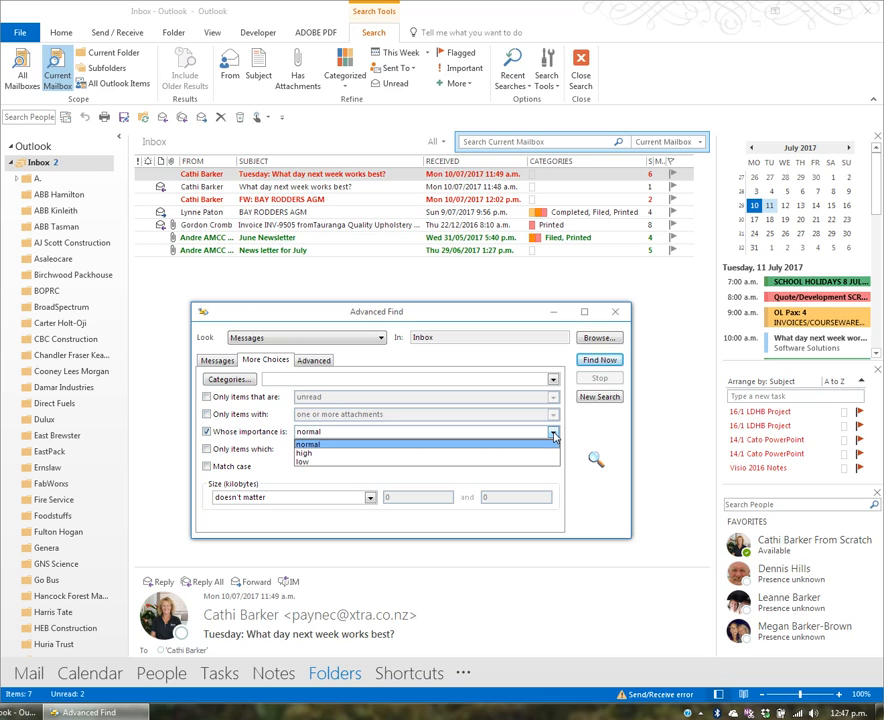
click(550, 444)
click(206, 432)
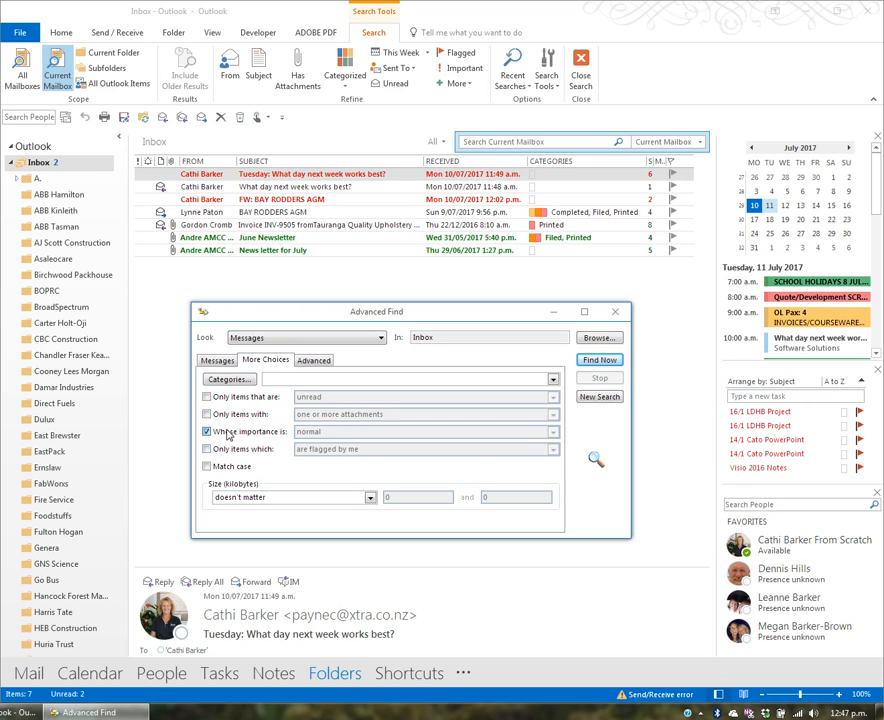
- Examine the field groups available for defining advanced criteria, then close Advanced Find without adding any
click(313, 360)
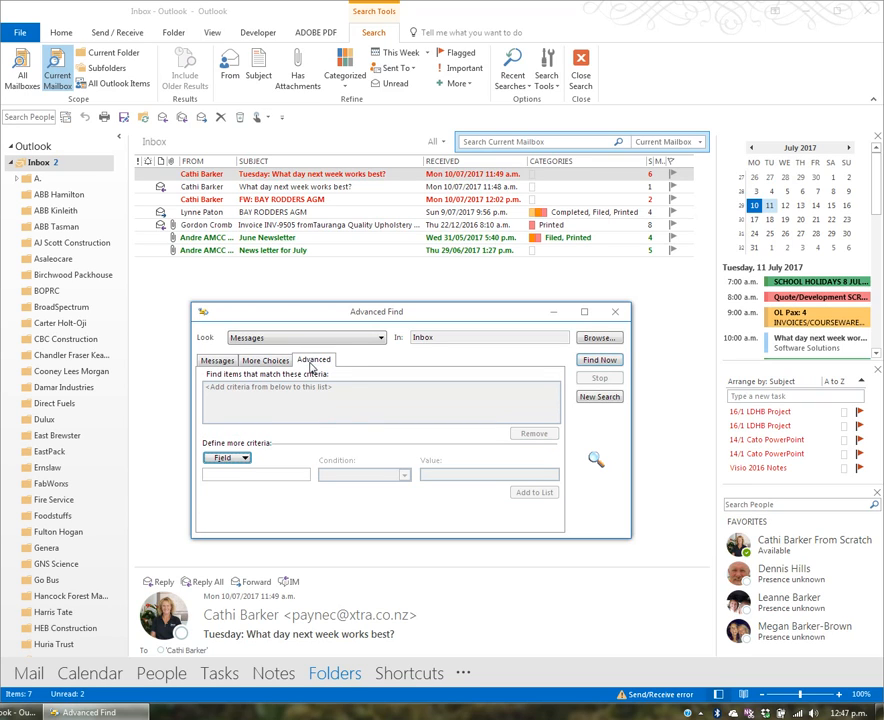
click(244, 459)
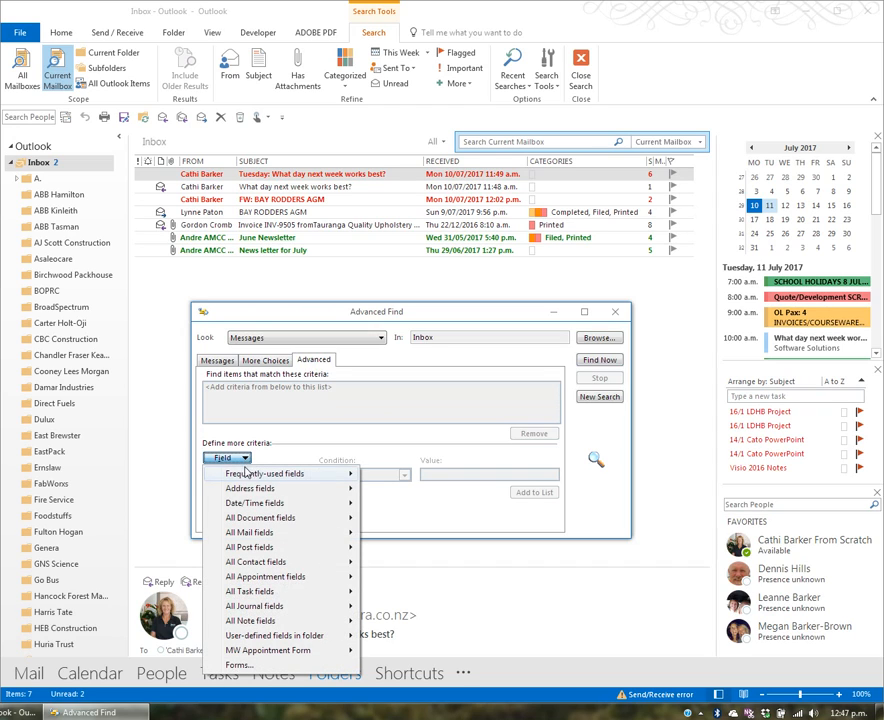
mouse_move(243, 508)
click(313, 422)
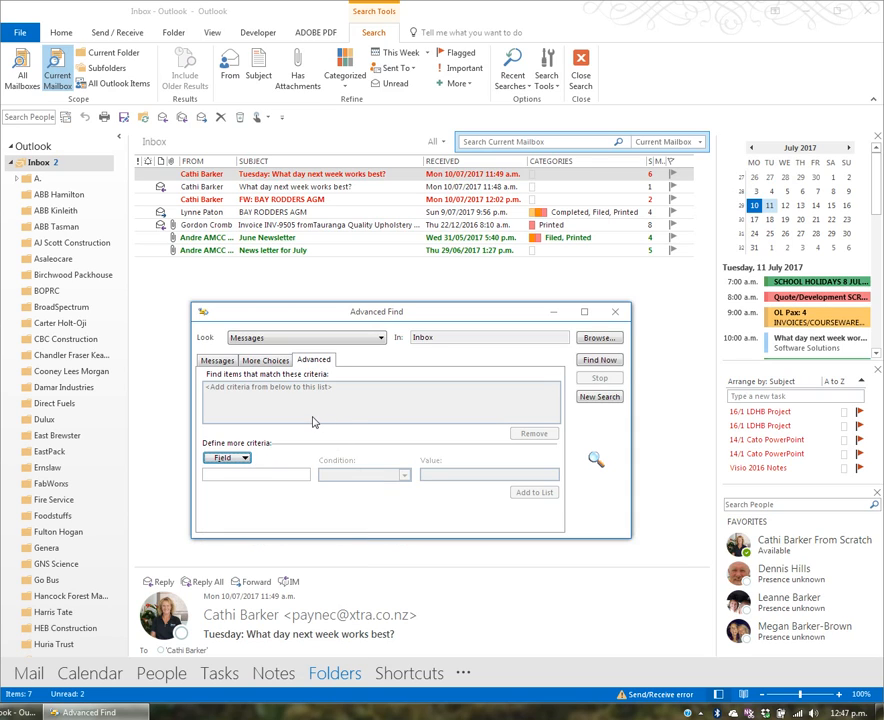
click(224, 362)
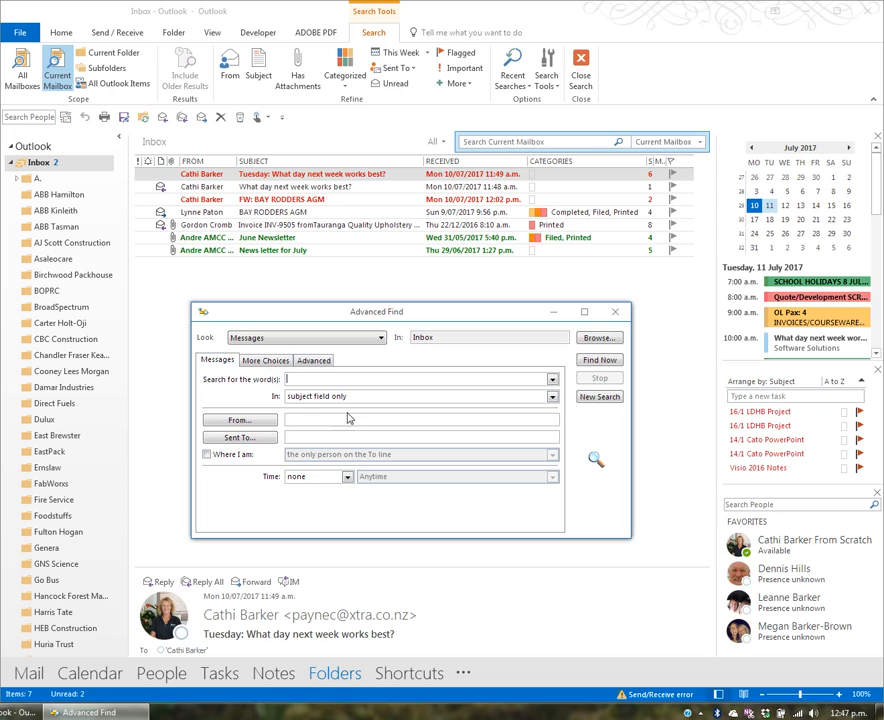
click(615, 311)
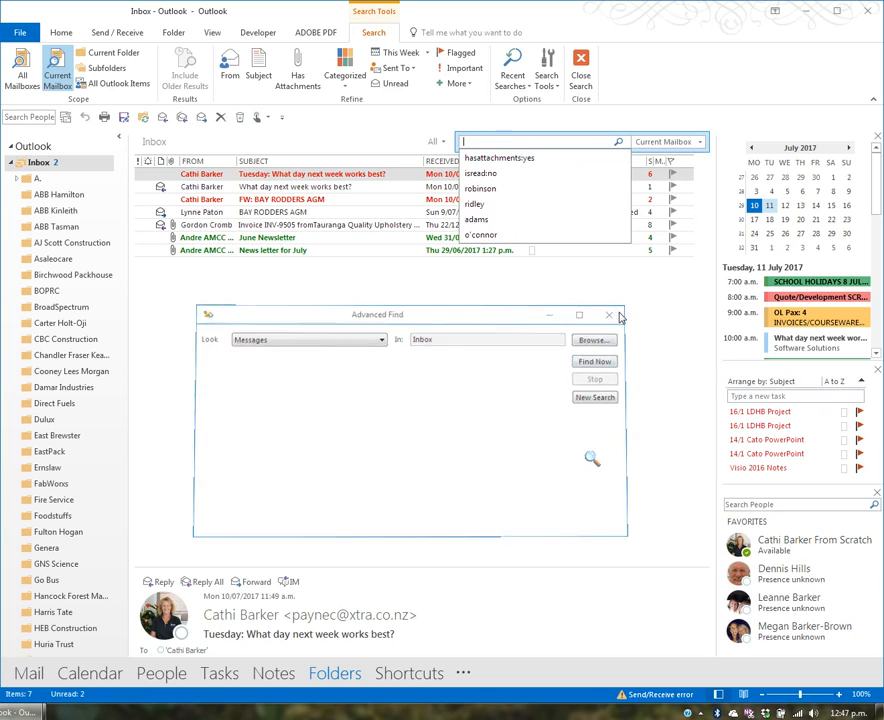